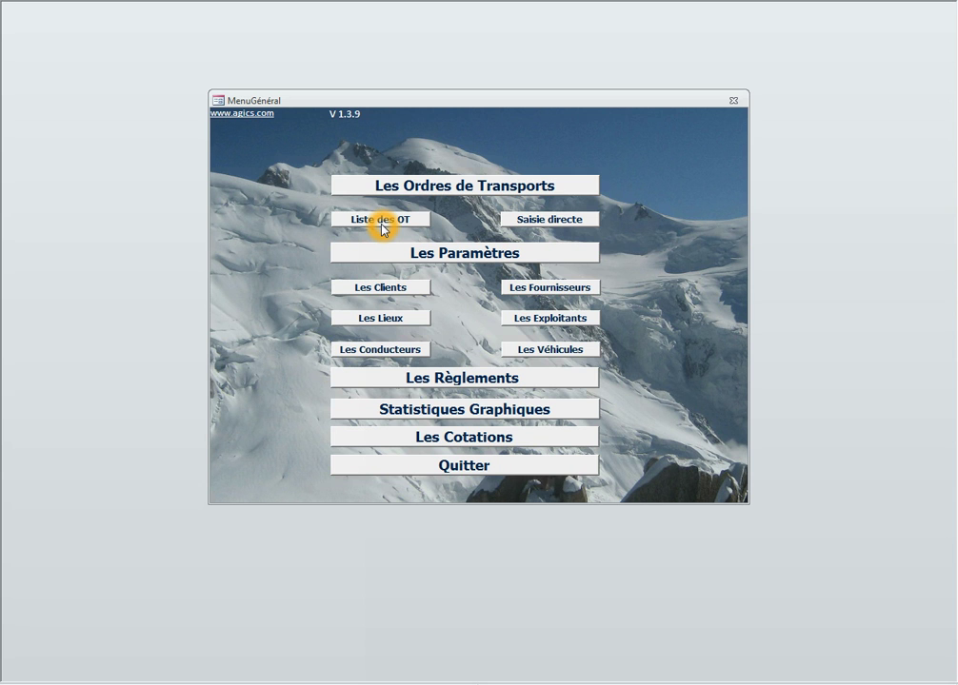
left_click(590, 184)
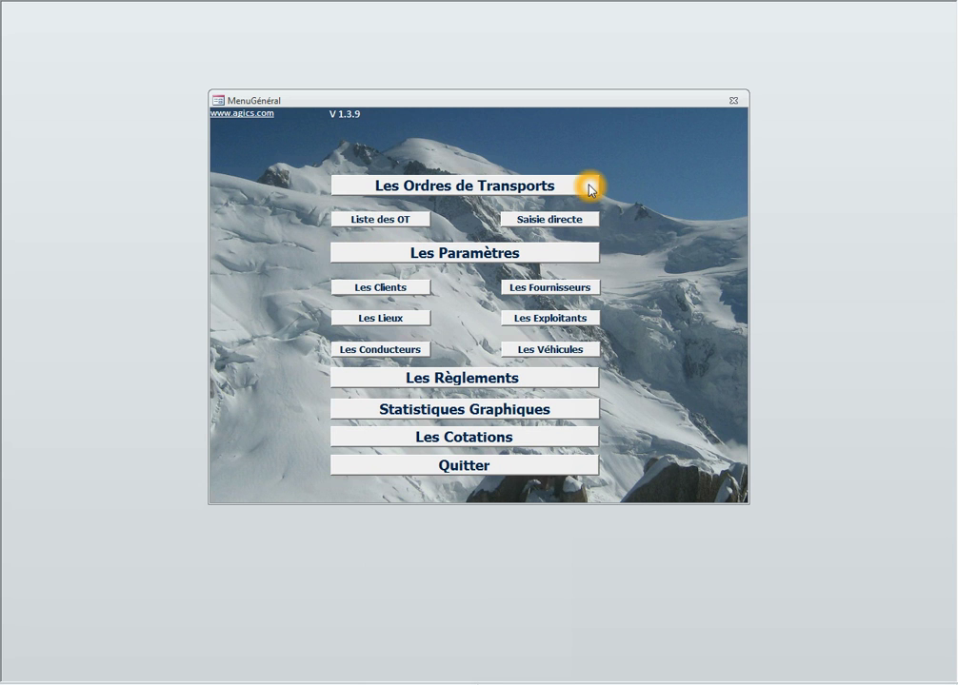
left_click(343, 225)
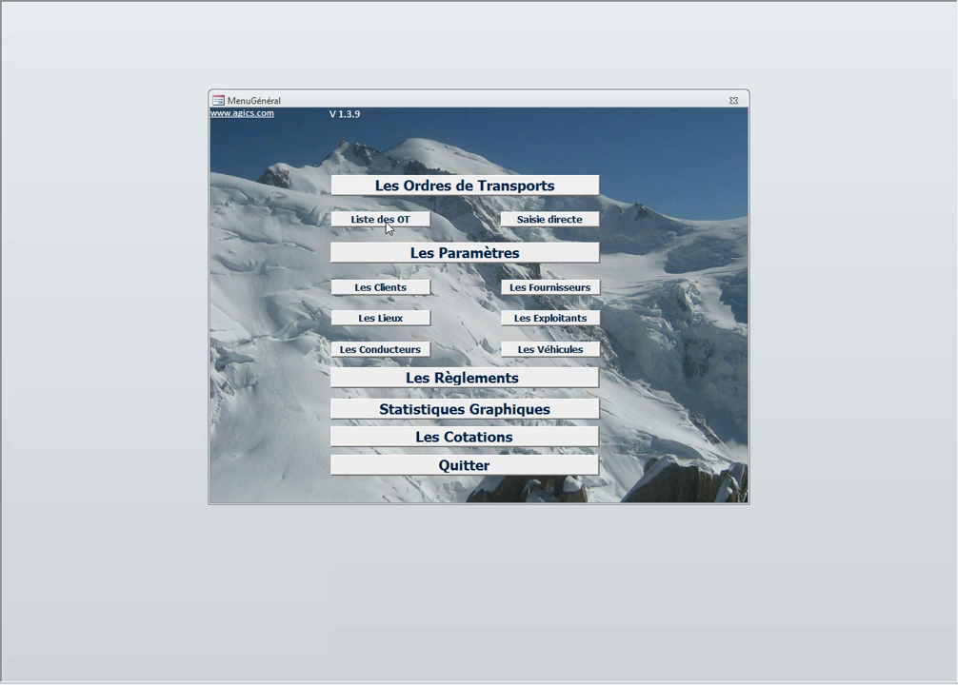
left_click(541, 223)
left_click(396, 227)
left_click(366, 252)
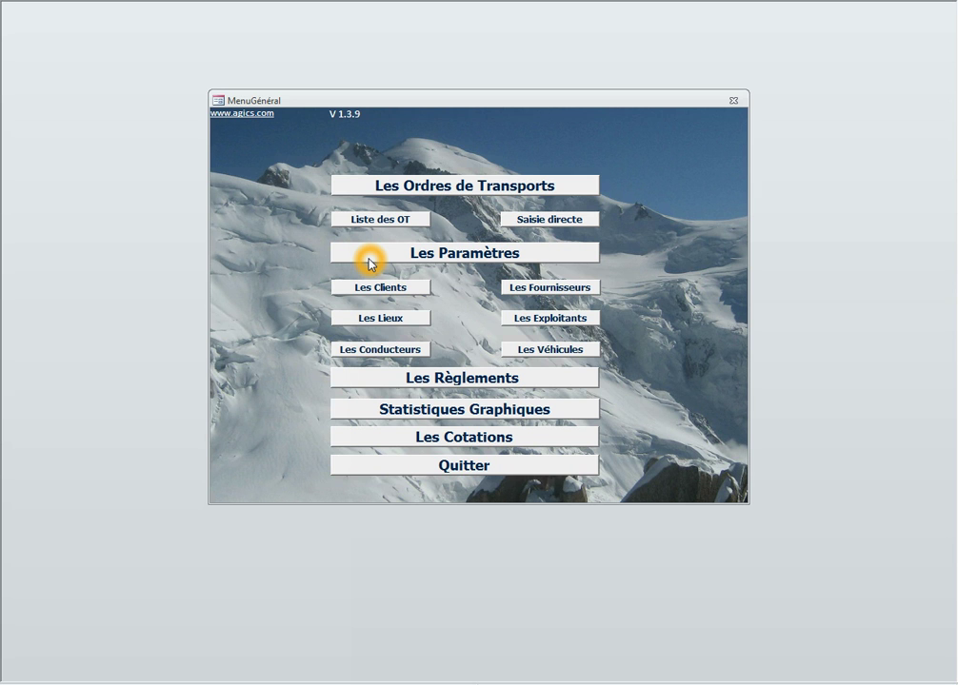
left_click(405, 291)
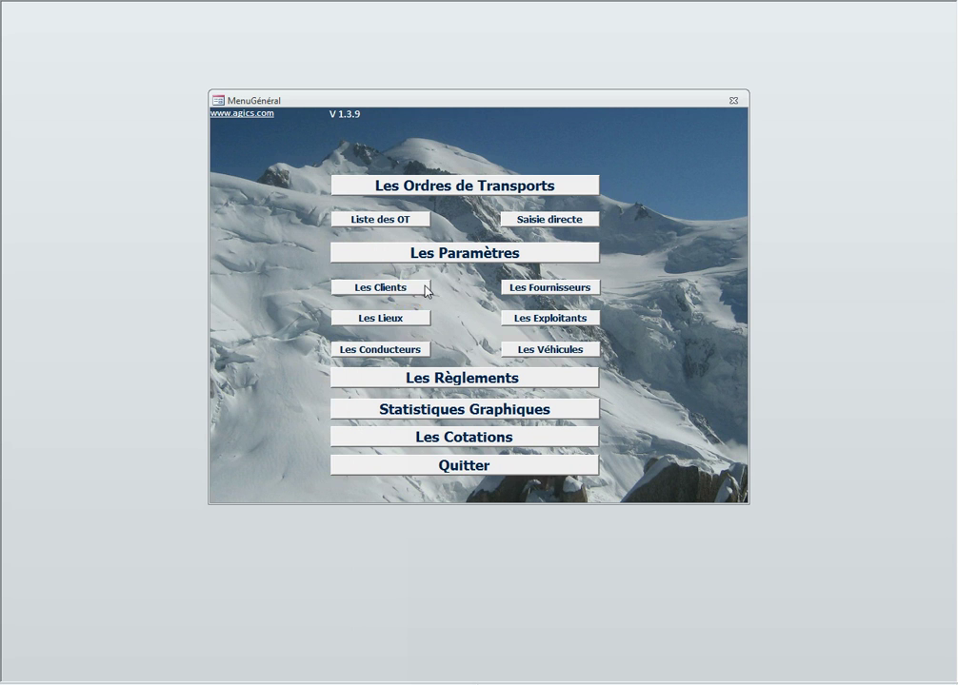
left_click(514, 287)
left_click(395, 322)
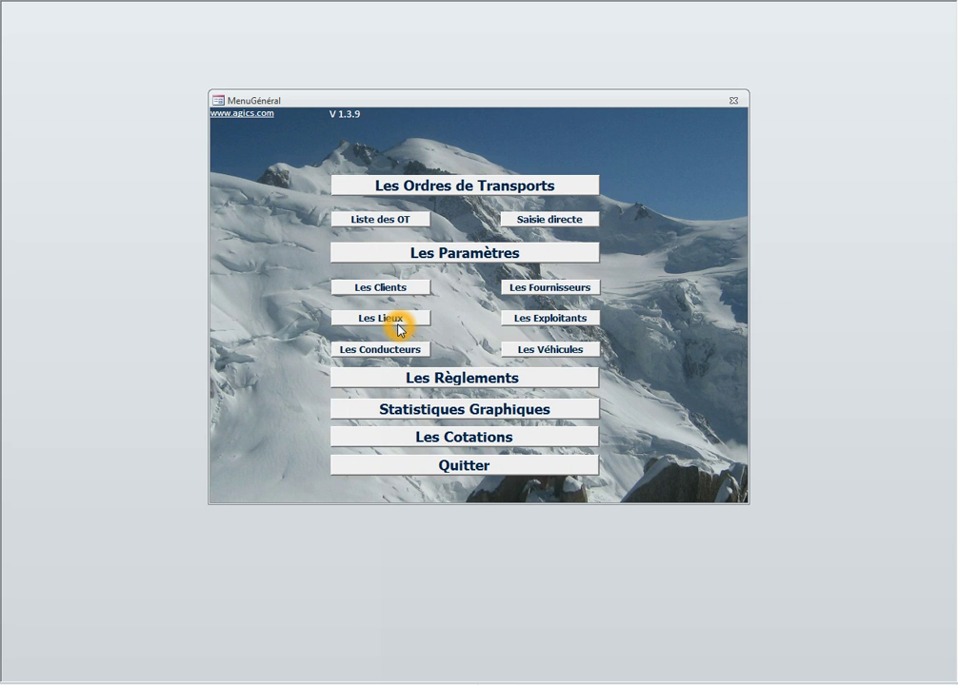
left_click(392, 291)
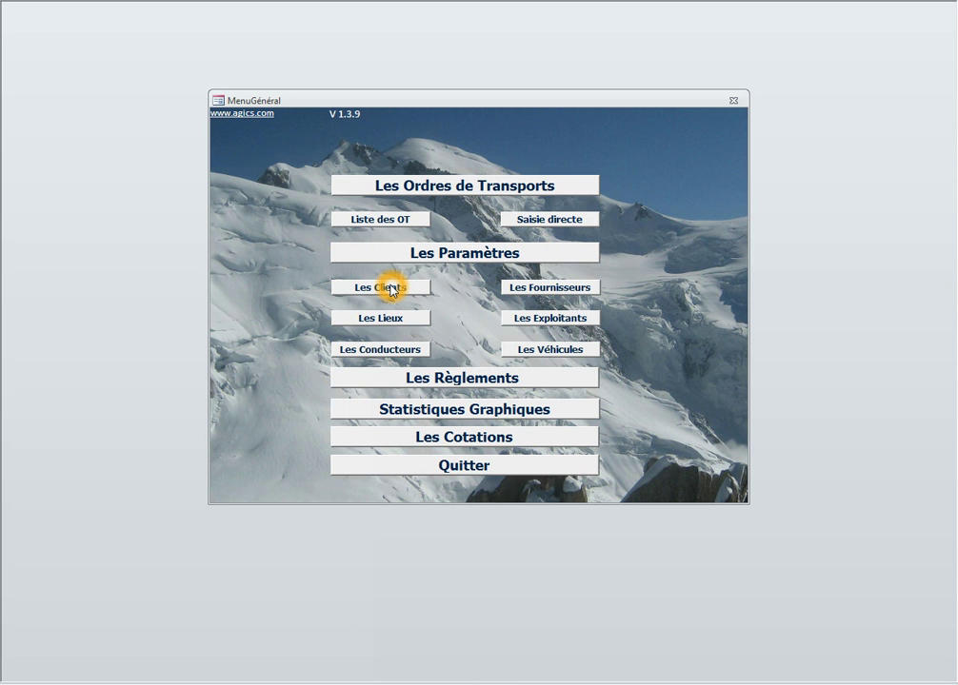
left_click(369, 321)
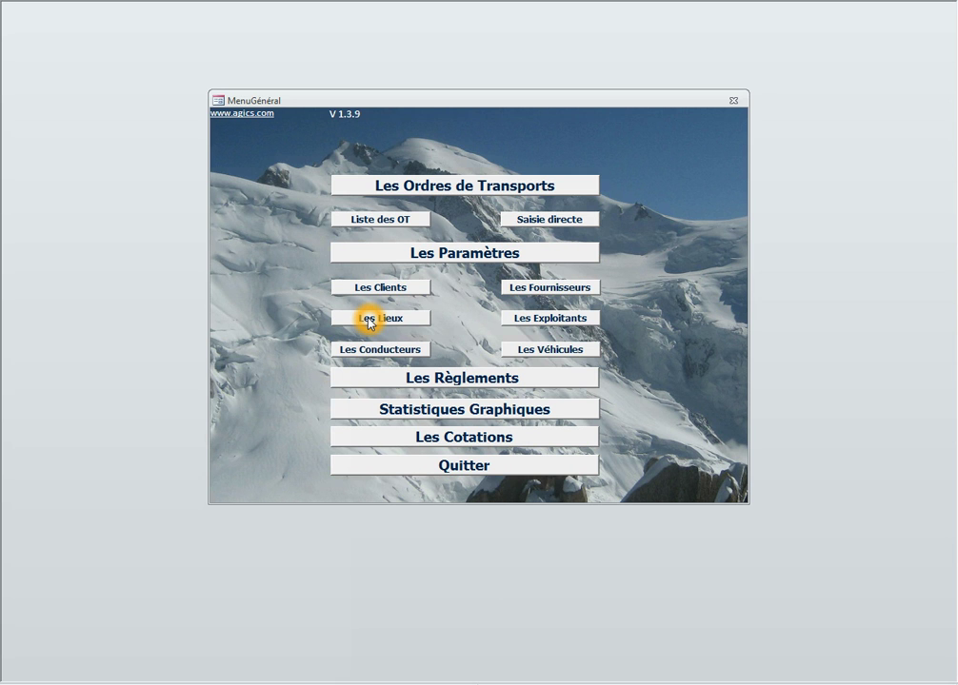
left_click(459, 394)
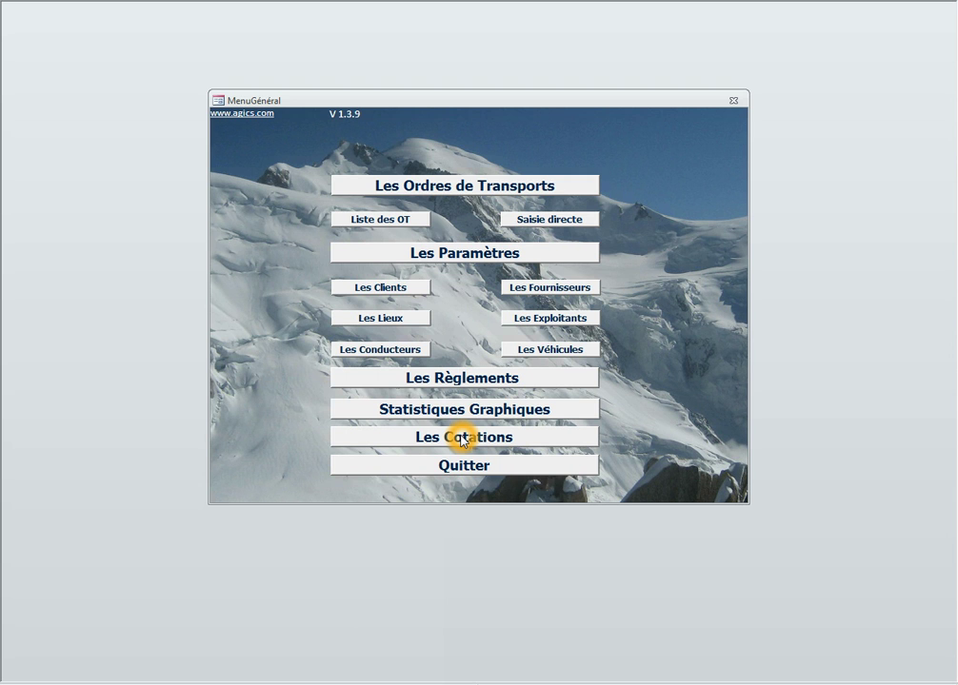
- Open the list of transport orders and look through its sort criteria and sort directions
left_click(382, 221)
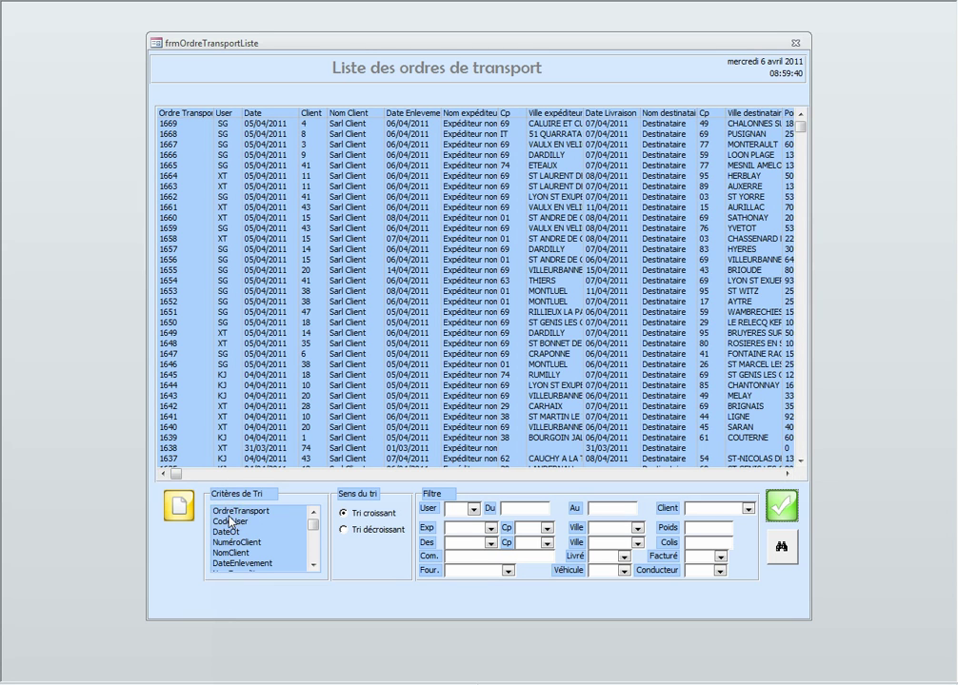
left_click(312, 526)
scroll(312, 547, "down", 5)
scroll(314, 543, "up", 5)
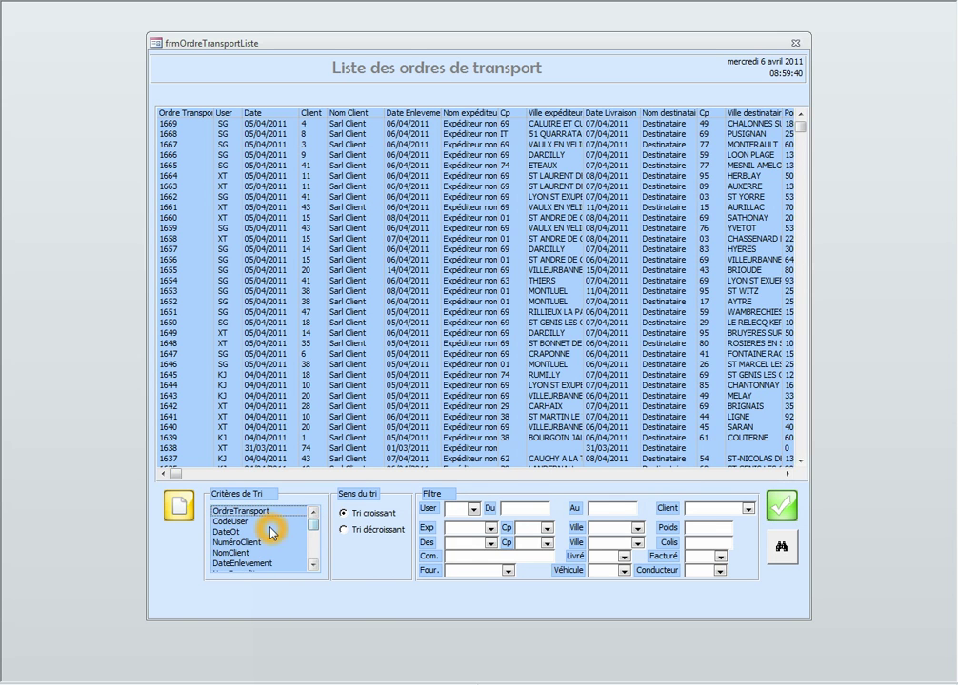
left_click(184, 134)
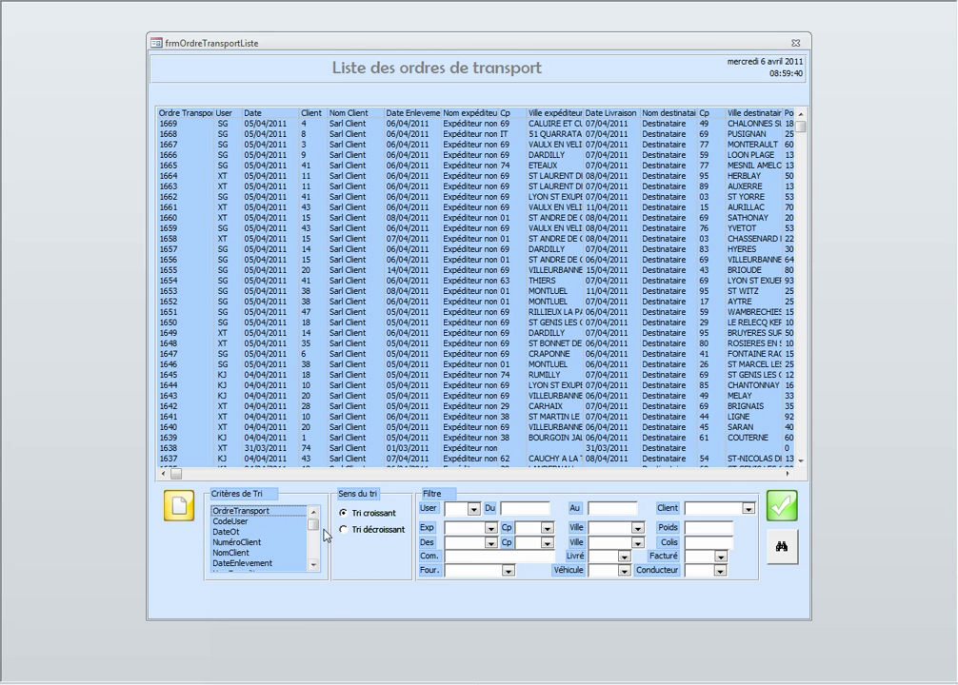
left_click(356, 512)
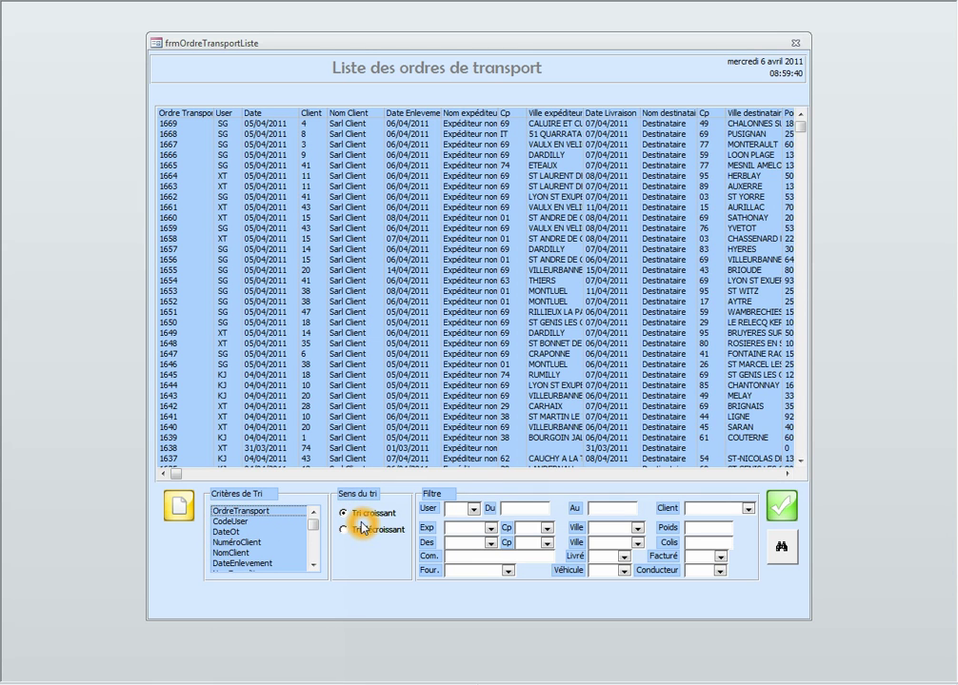
left_click(367, 522)
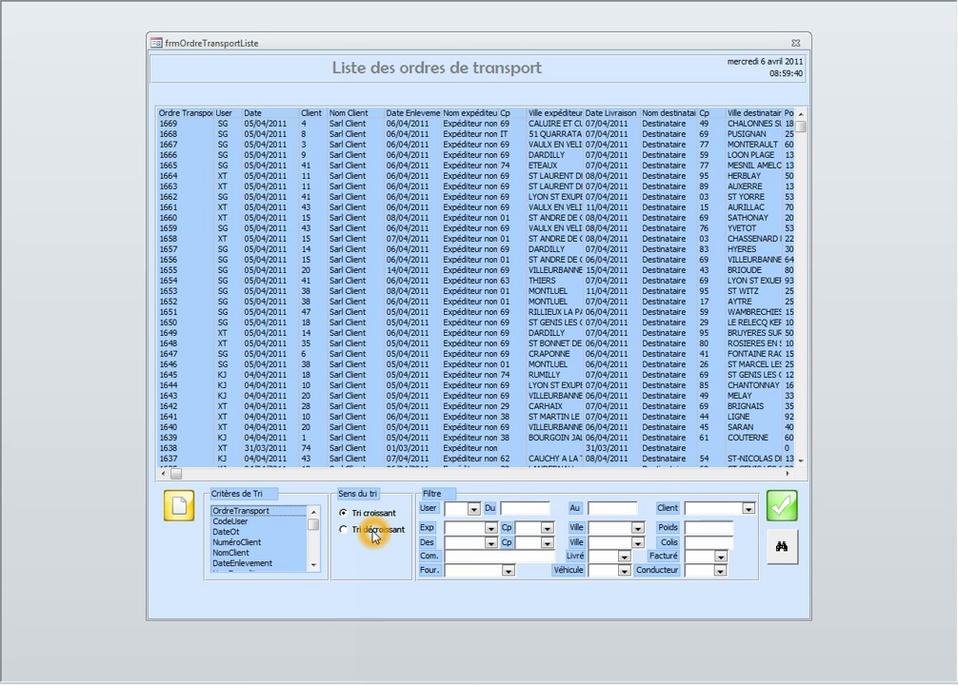
- Set the User filter of the transport order list to XT
left_click(471, 542)
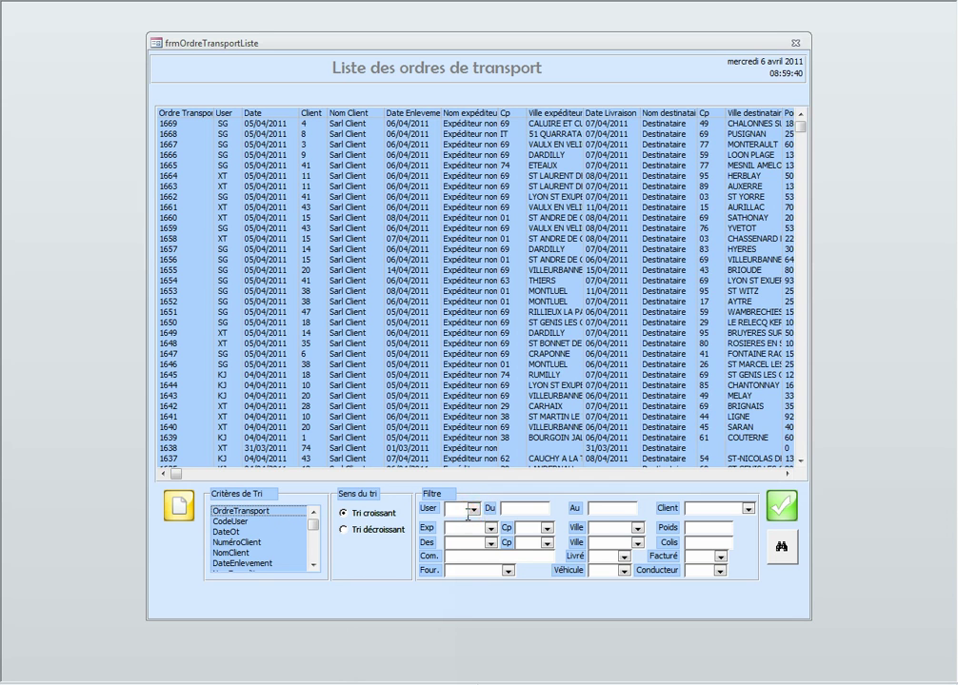
left_click(474, 509)
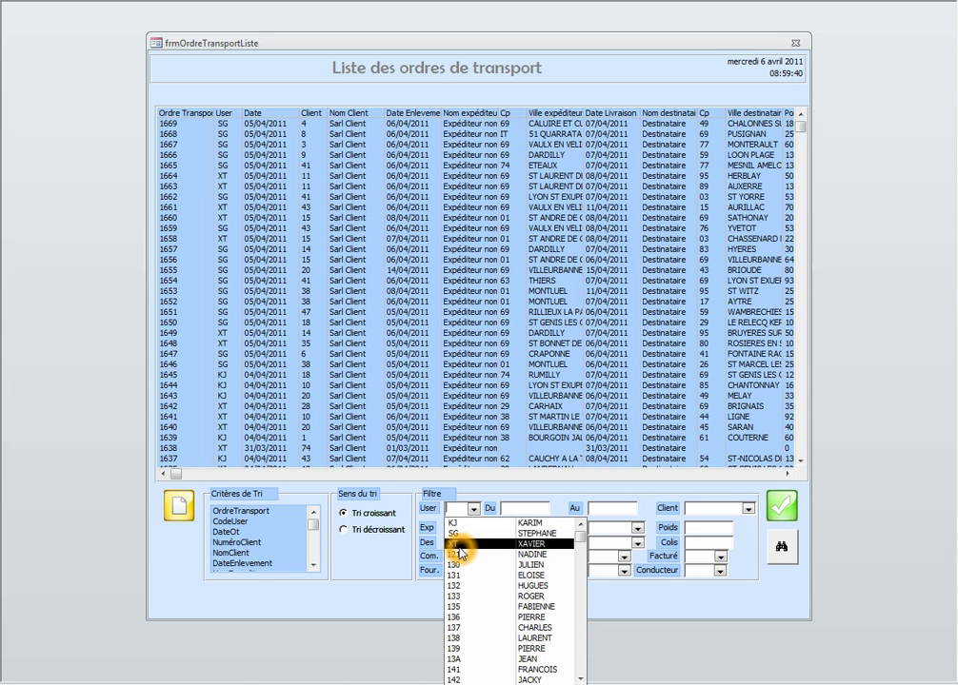
left_click(460, 548)
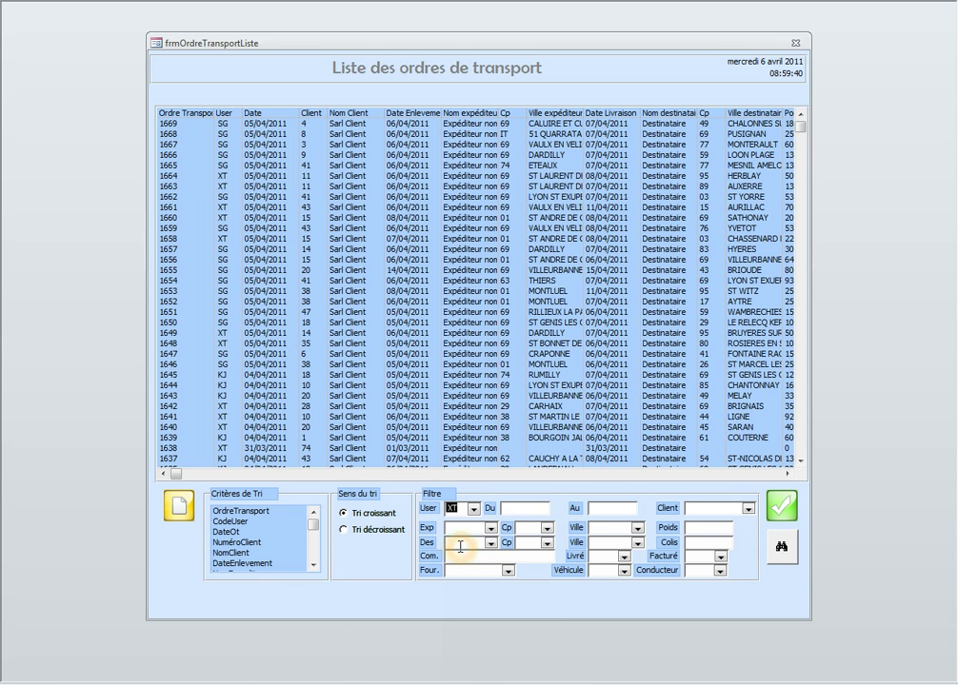
- View the calendar of the Du date filter and close it without choosing a date
left_click(527, 513)
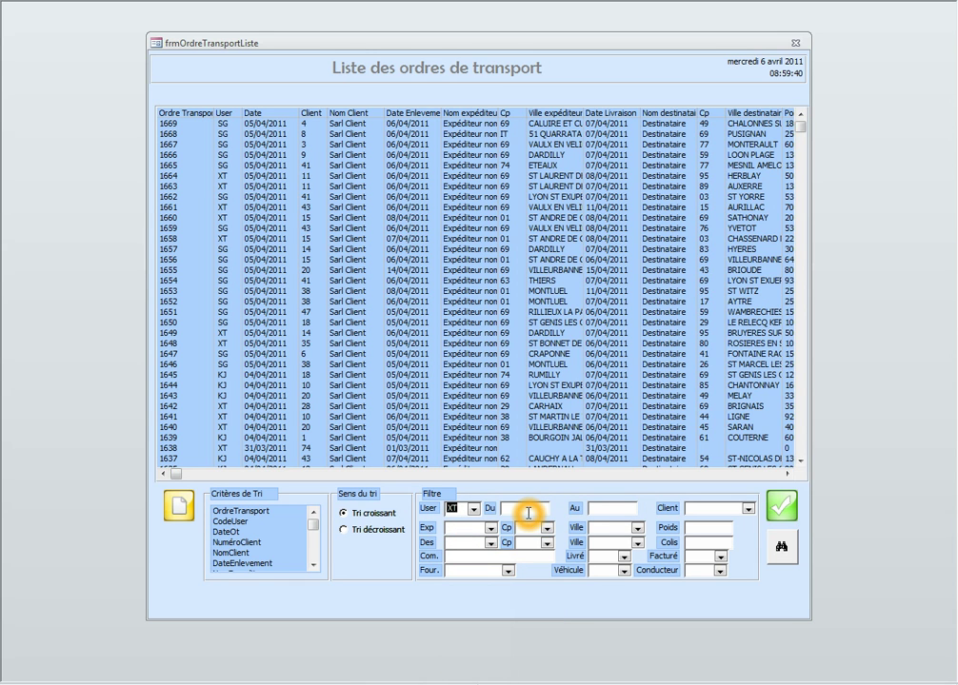
left_click(521, 510)
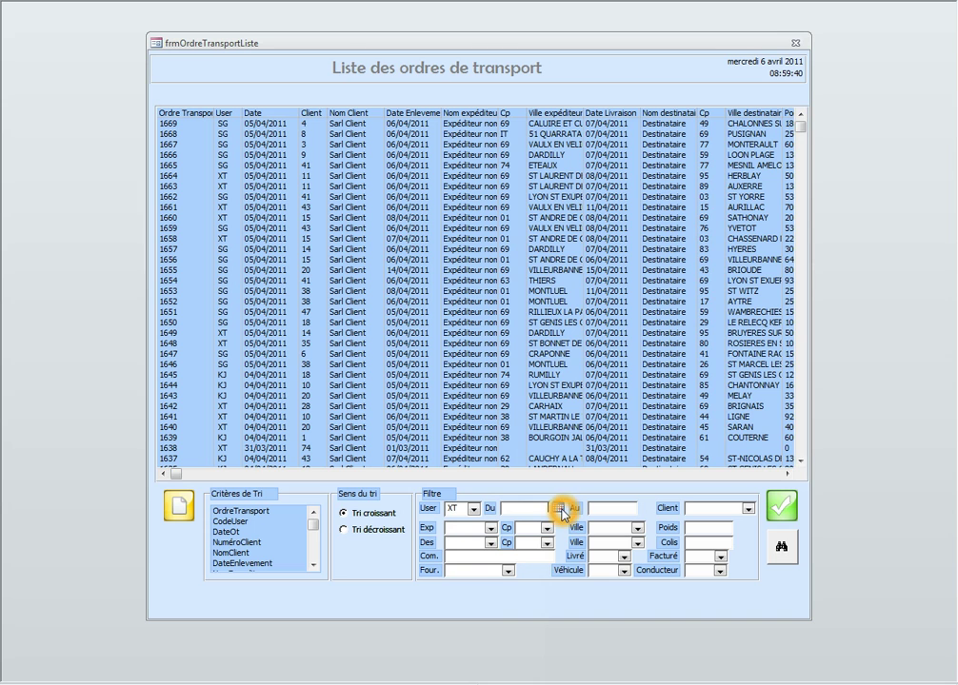
left_click(558, 510)
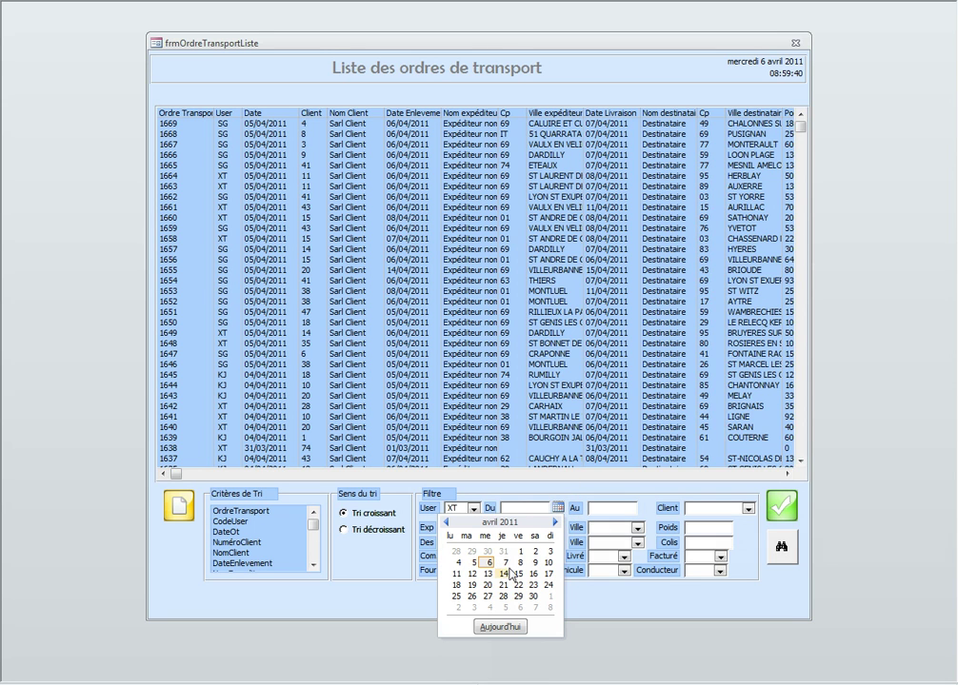
left_click(519, 506)
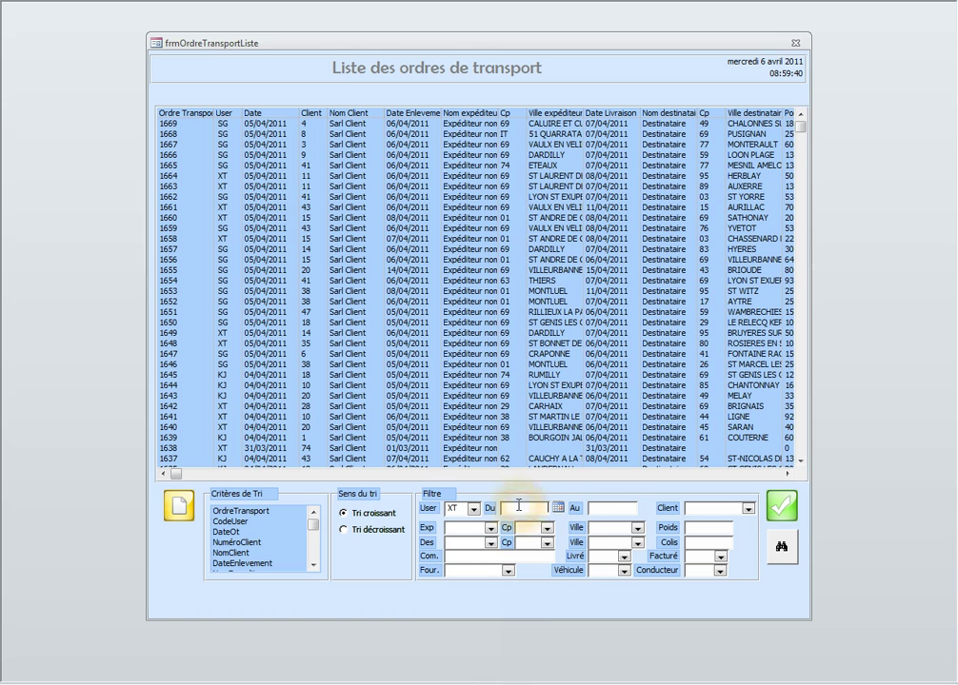
left_click(695, 512)
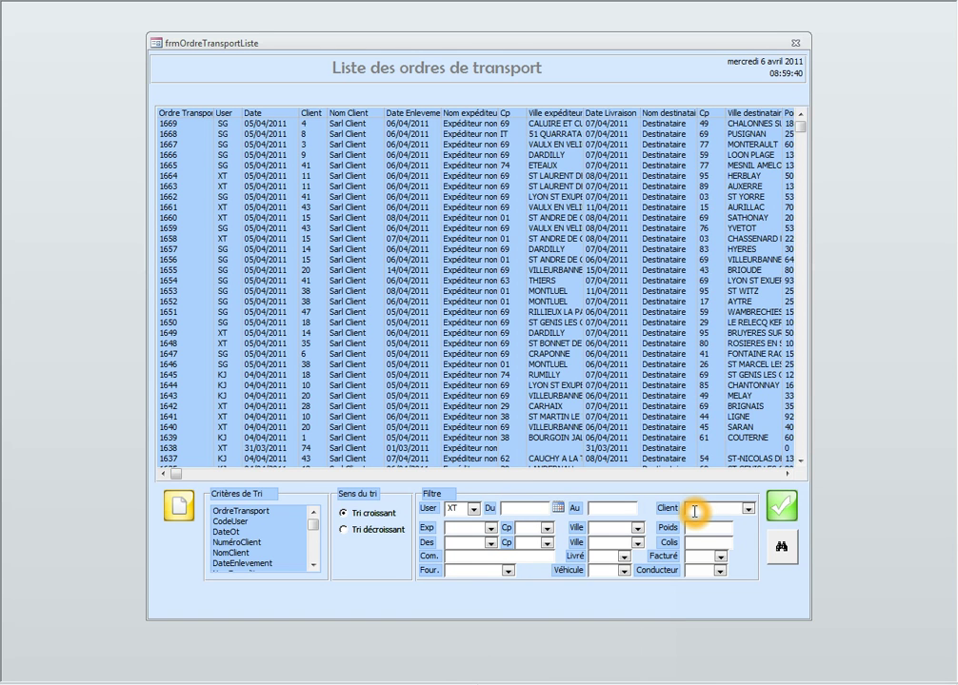
left_click(488, 543)
left_click(534, 529)
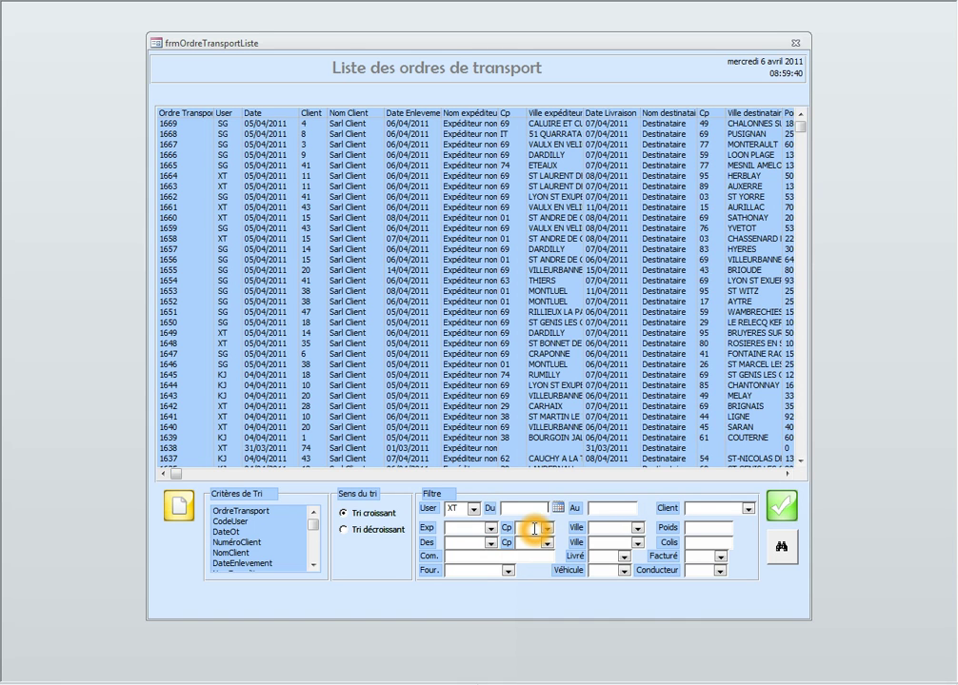
left_click(587, 540)
left_click(632, 554)
left_click(468, 542)
left_click(551, 580)
left_click(544, 617)
left_click(522, 586)
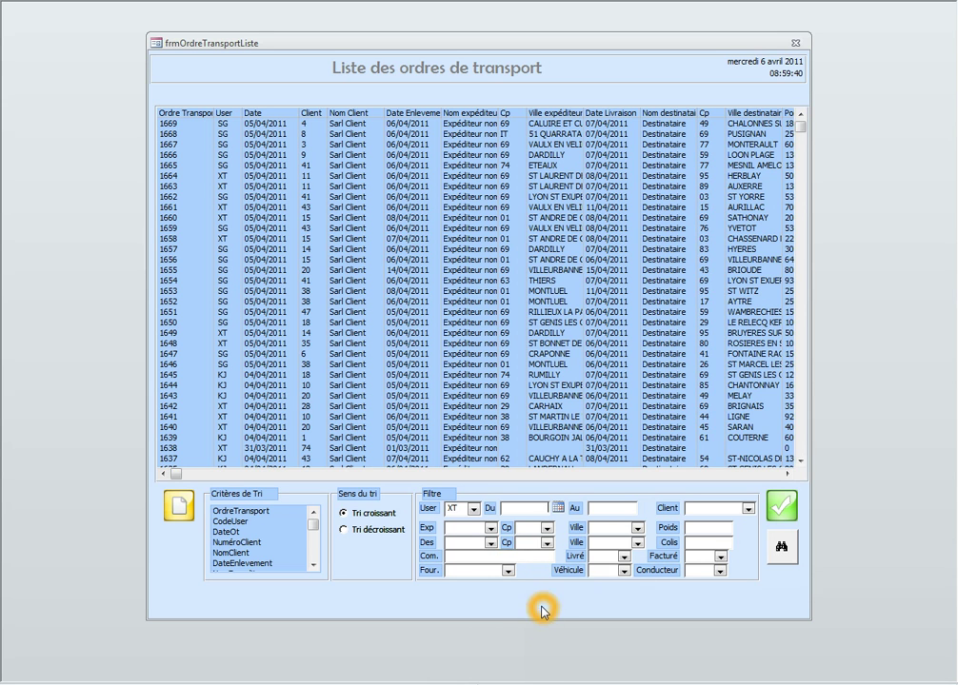
left_click(623, 570)
left_click(720, 561)
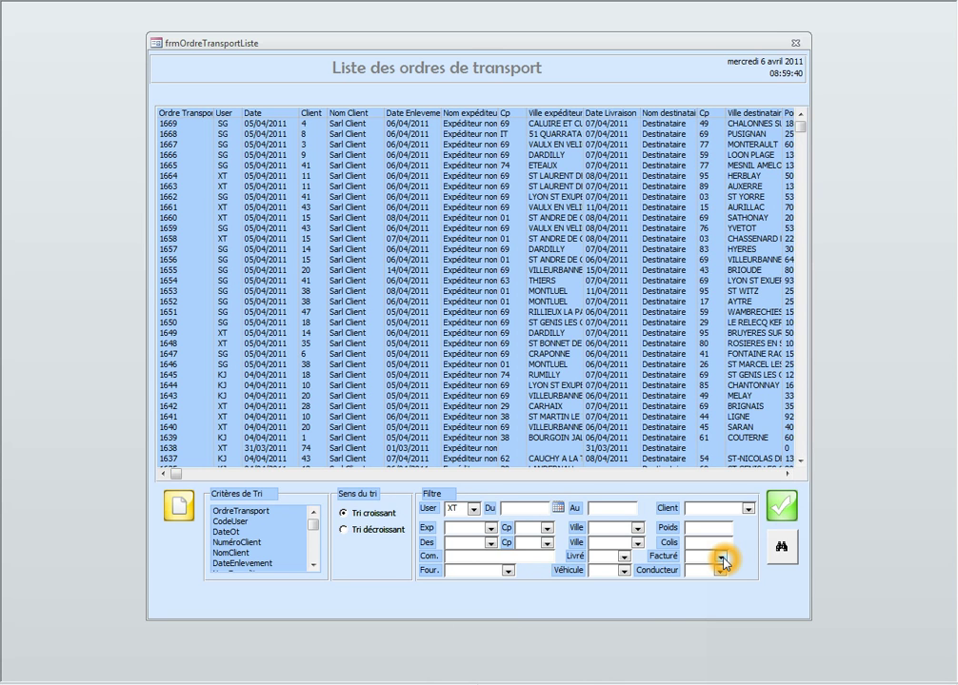
left_click(625, 558)
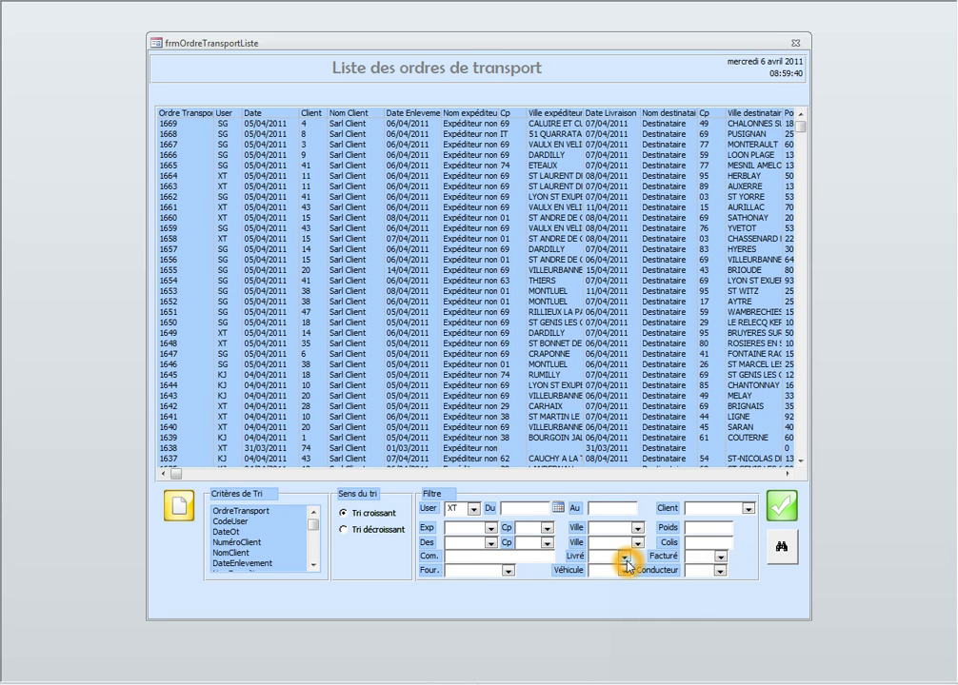
- Run the search on the transport order list with the User filter XT
left_click(455, 508)
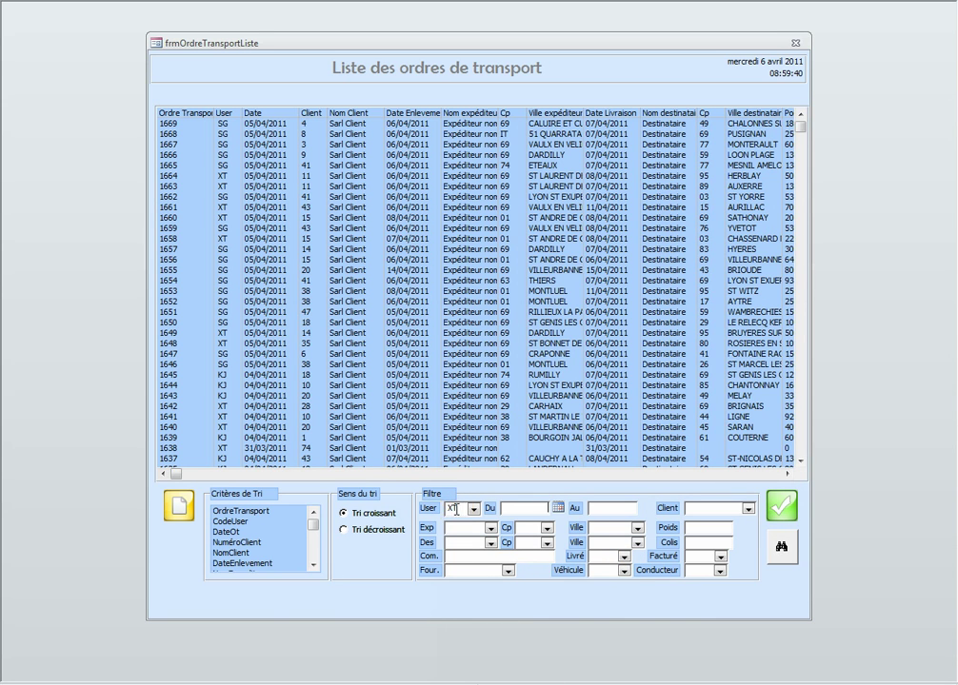
left_click(782, 548)
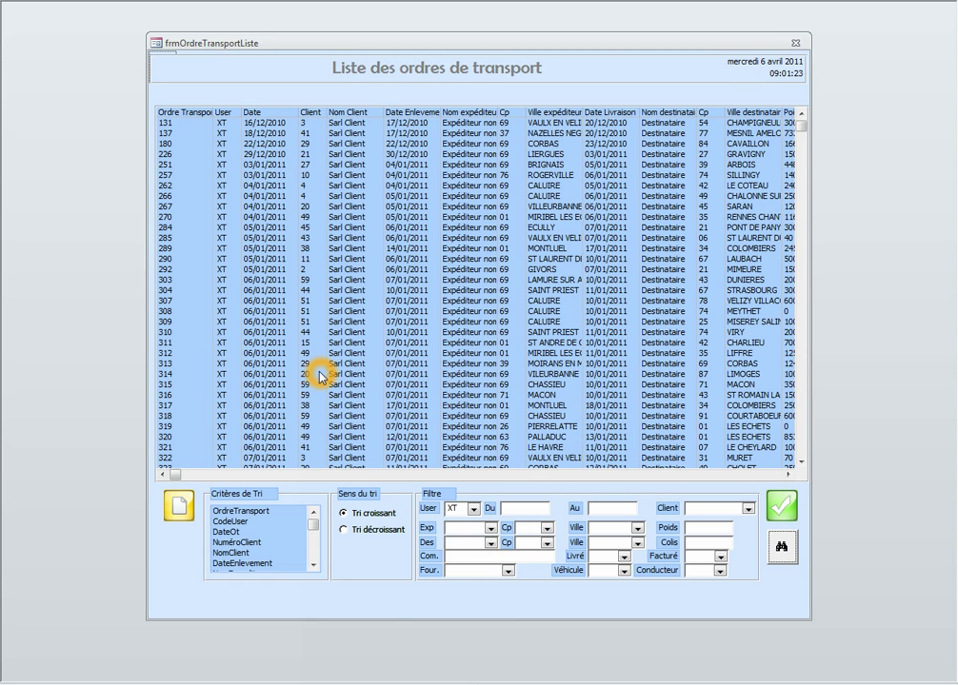
- Change the sort direction to Tri décroissant and rerun the search for user XT
left_click(347, 533)
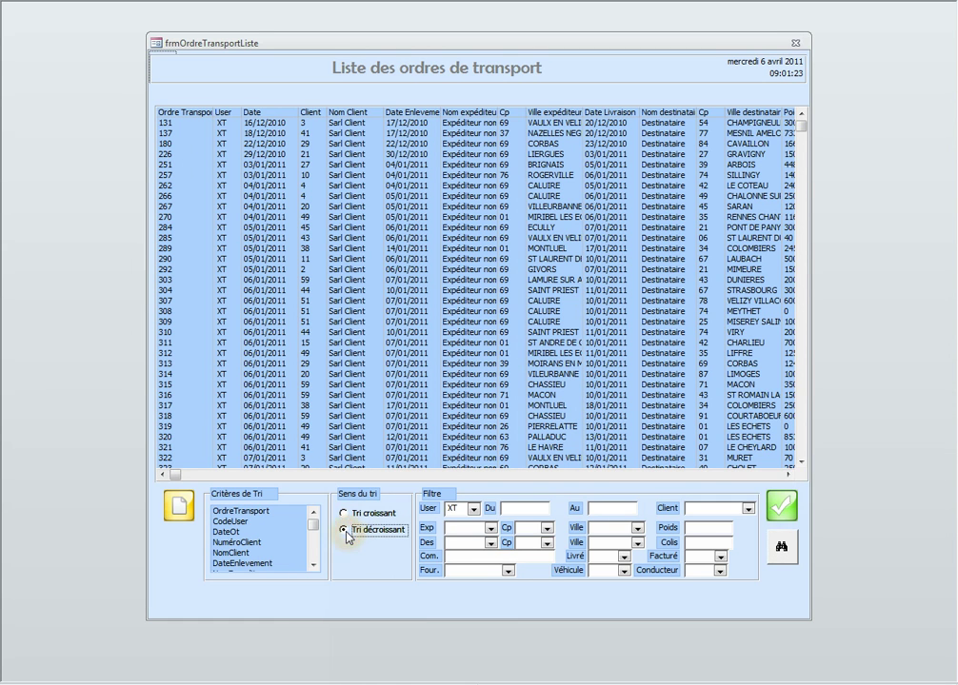
left_click(777, 546)
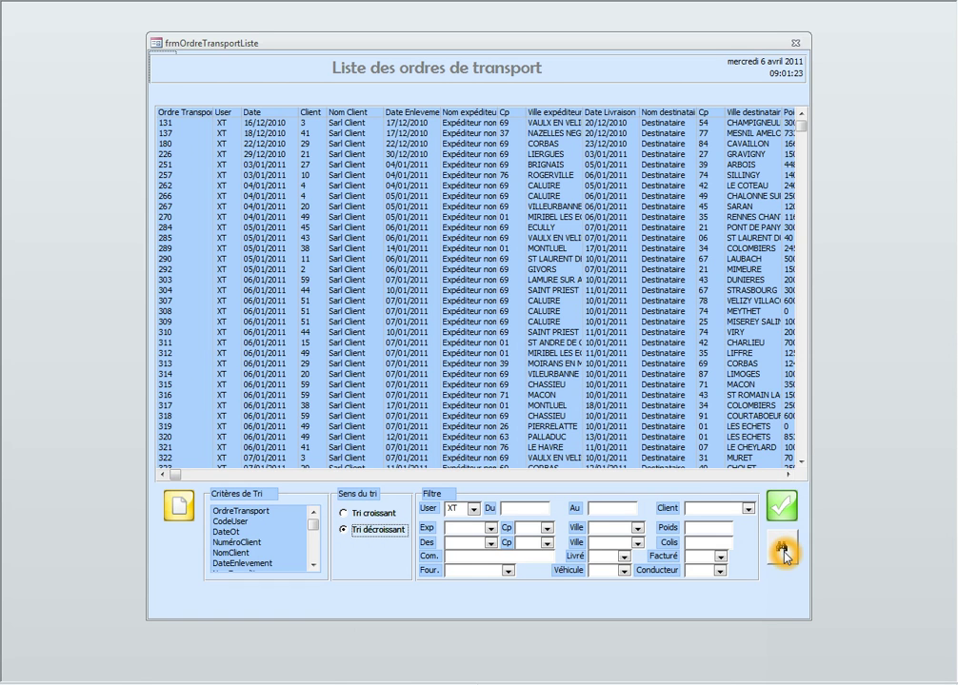
left_click(223, 200)
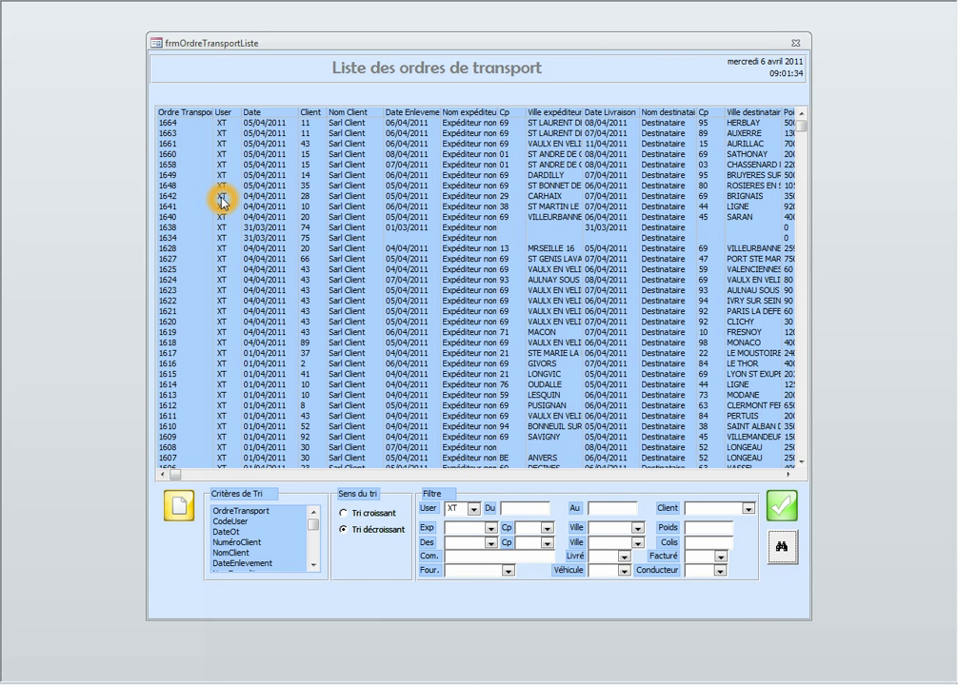
- Select the transport order dated 01/04/2011 from MONTLUEL with delivery date 06/04/2011 in the filtered list
left_click(802, 463)
left_click_drag(802, 463, 801, 463)
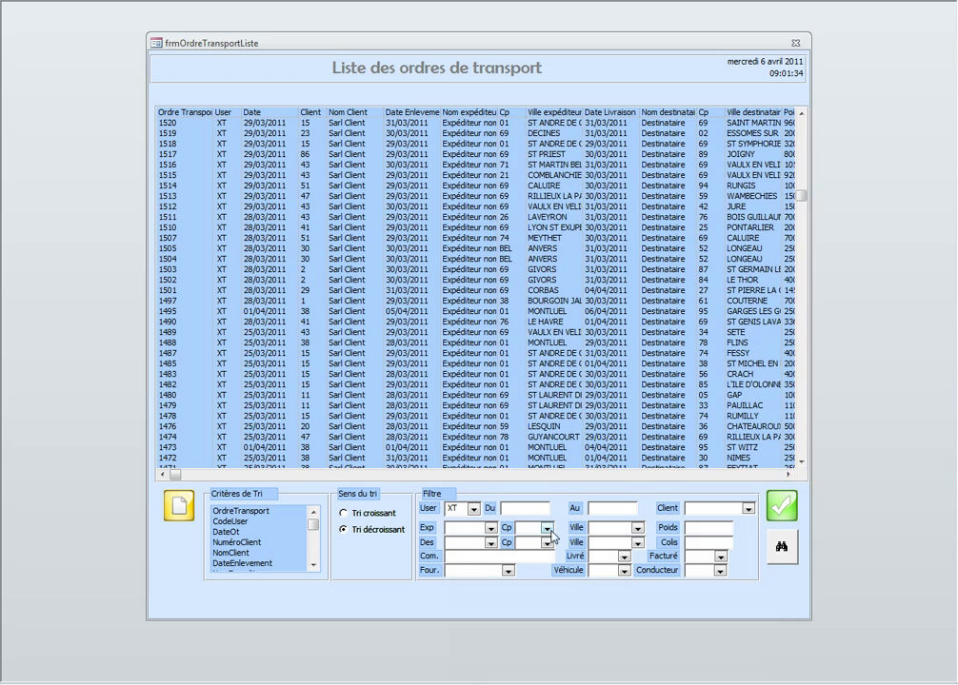
left_click(788, 476)
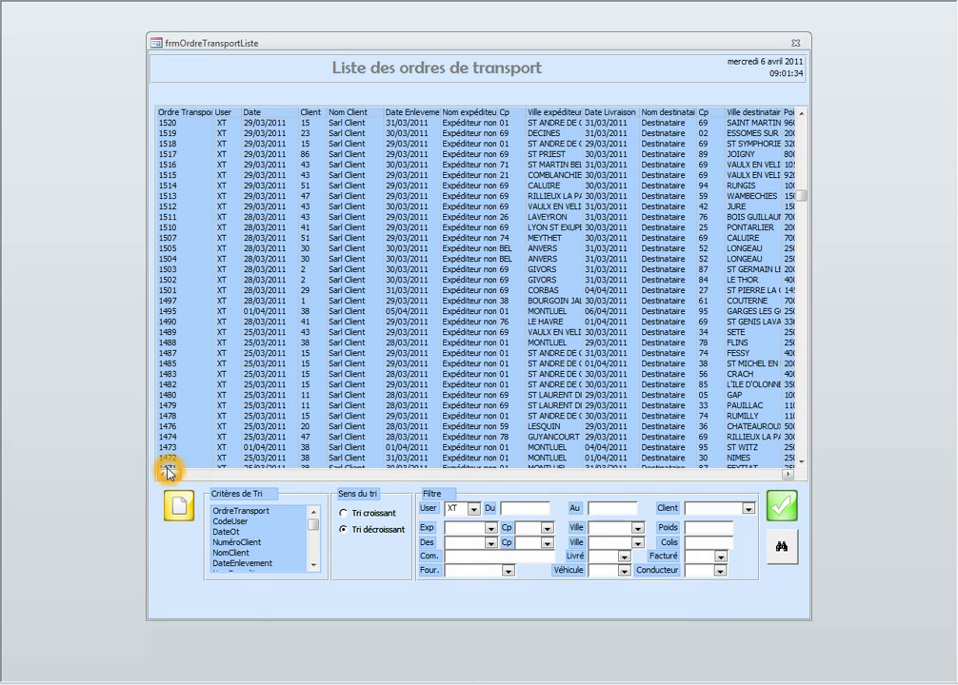
mouse_move(169, 473)
left_mouse_down()
mouse_move(317, 473)
mouse_move(412, 519)
mouse_move(559, 528)
mouse_move(526, 538)
mouse_move(219, 521)
mouse_move(152, 506)
mouse_move(174, 480)
left_mouse_up()
left_click(184, 439)
left_click(205, 429)
left_click(180, 313)
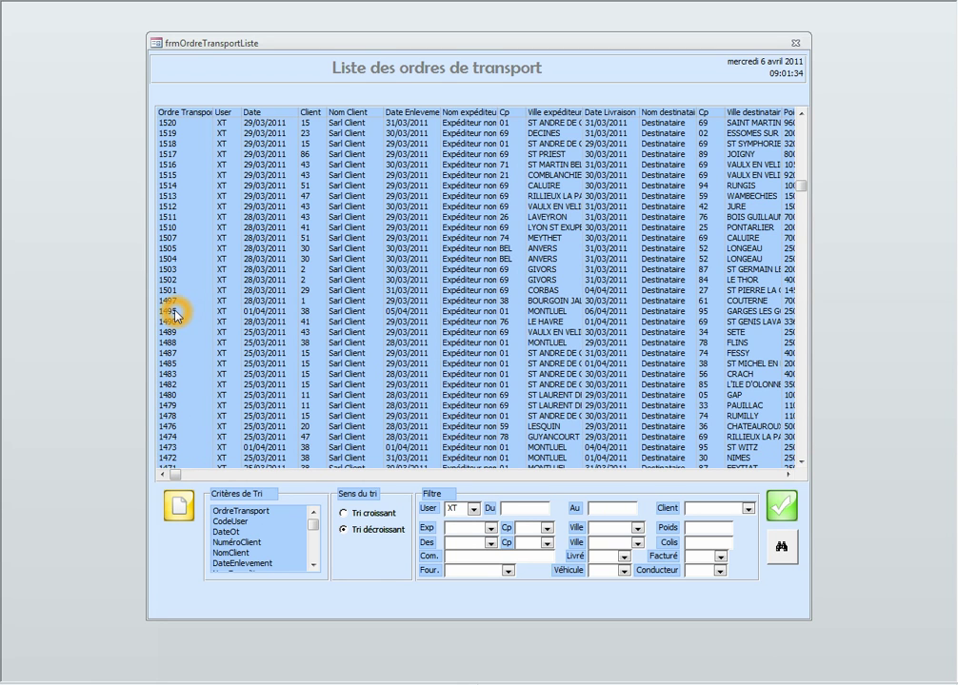
left_click(172, 316)
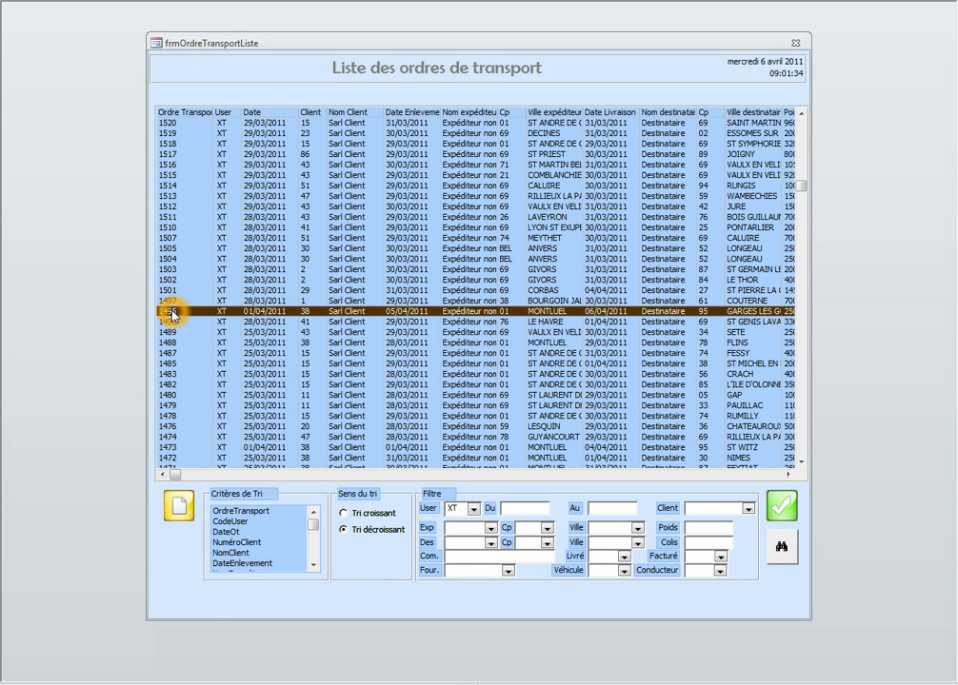
left_click(280, 310)
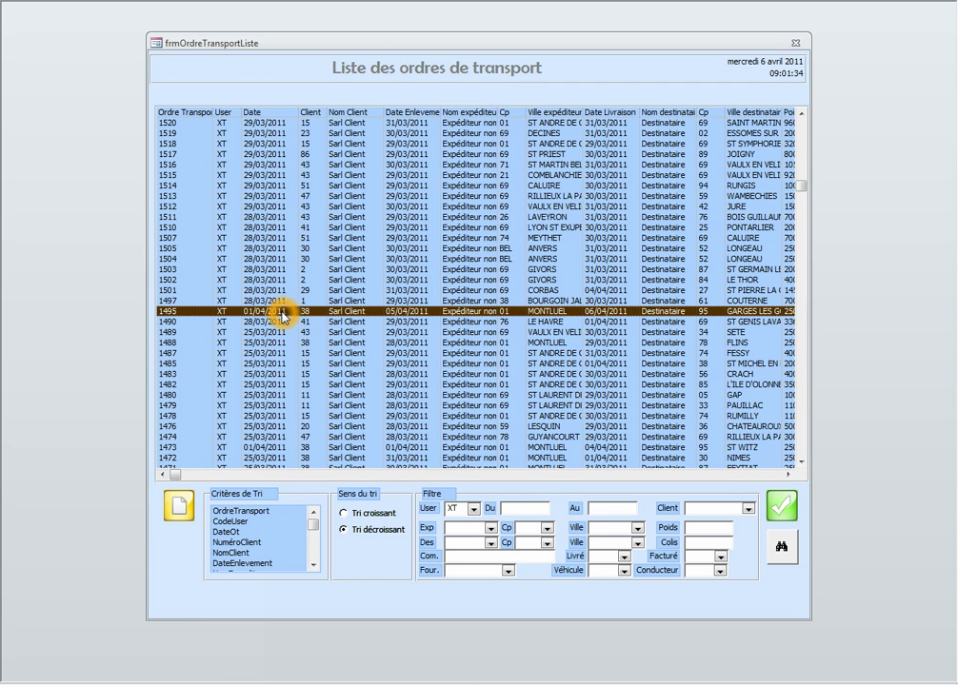
- Open the selected MONTLUEL transport order and review its Colisage, Palettes, supplier and Achat HT fields
double_click(280, 310)
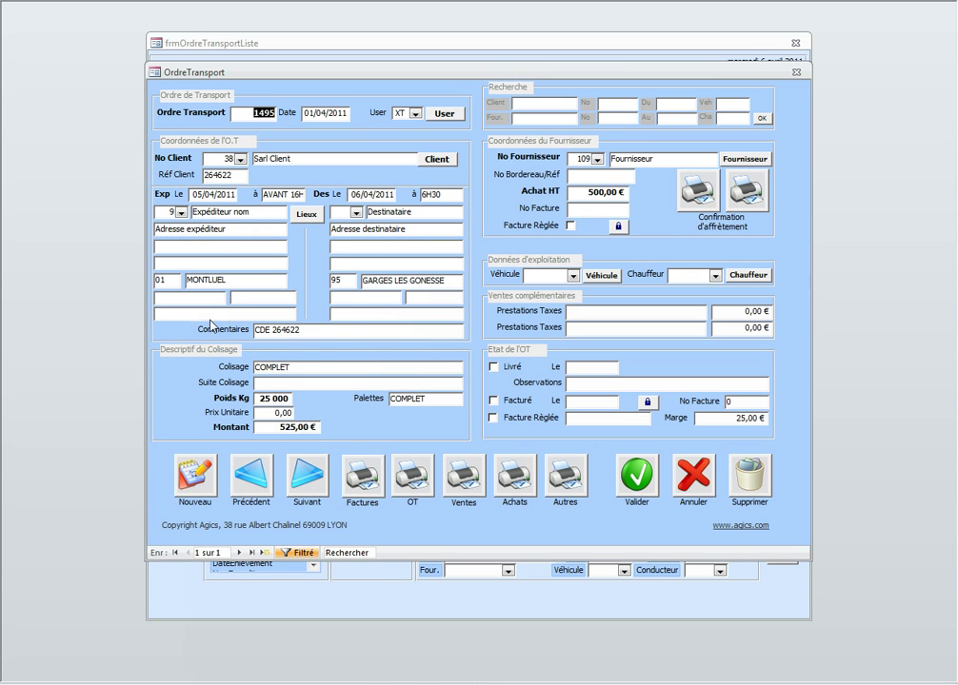
left_click(258, 367)
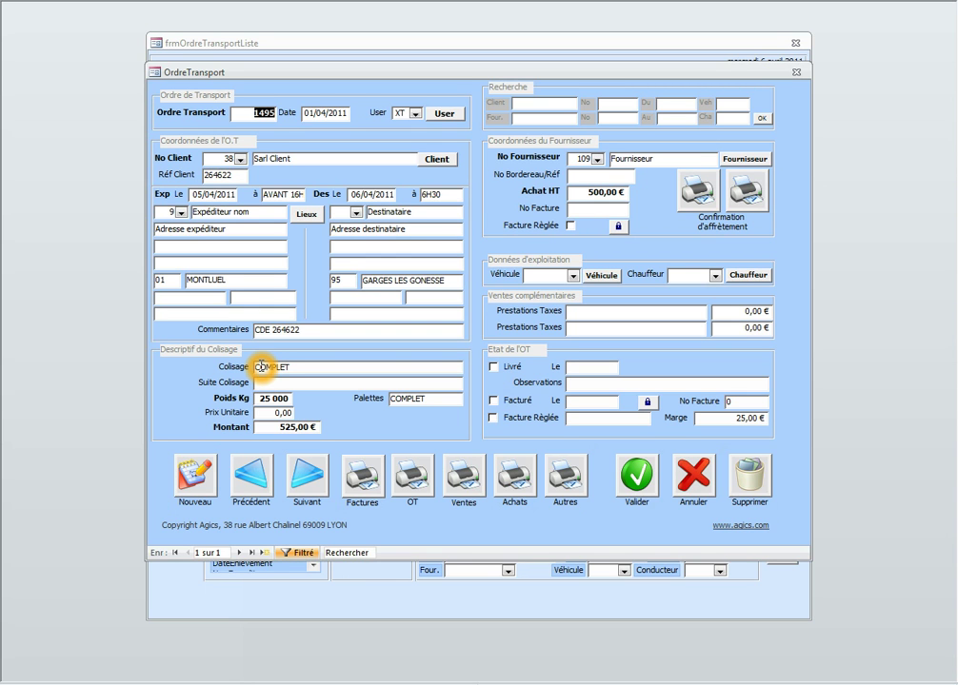
left_click(429, 404)
left_click(570, 162)
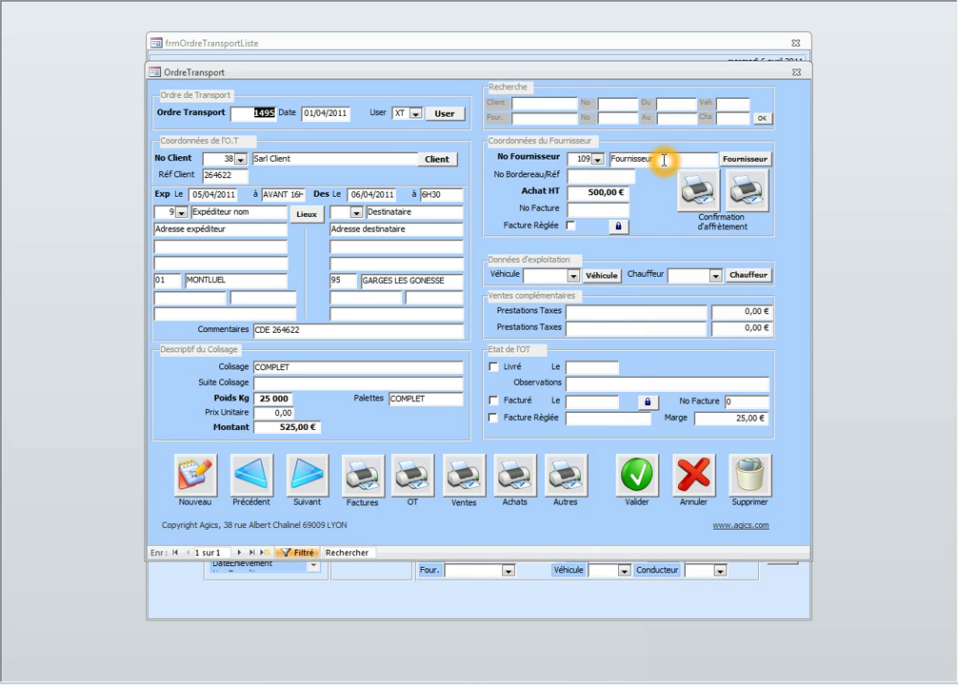
left_click(588, 192)
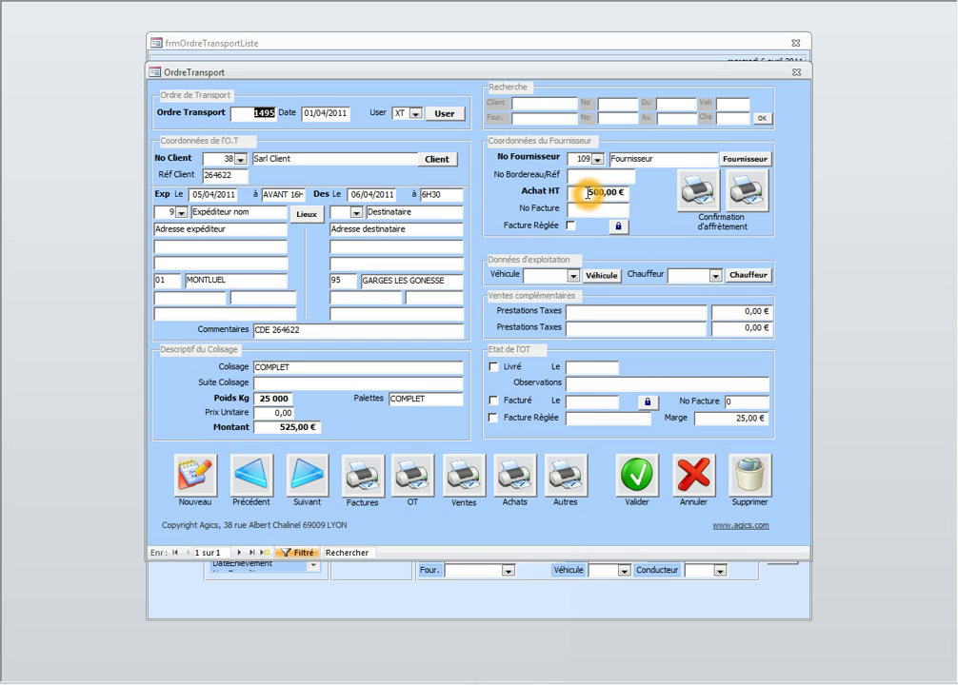
- Preview the order's Confirmation d'affrètement for the supplier and maximize the preview window
left_click(701, 195)
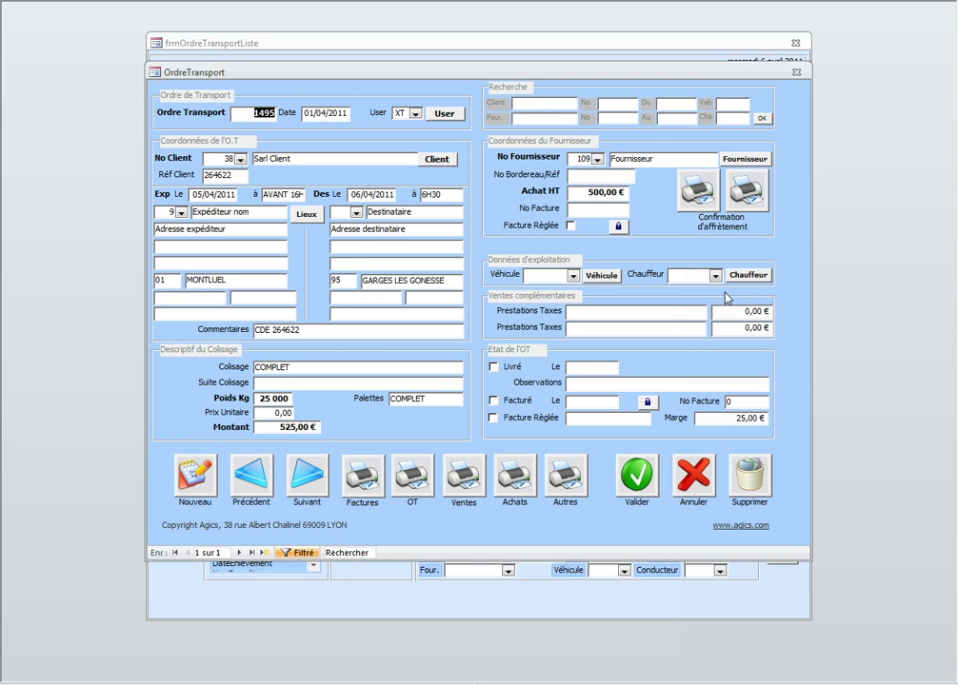
left_click(697, 202)
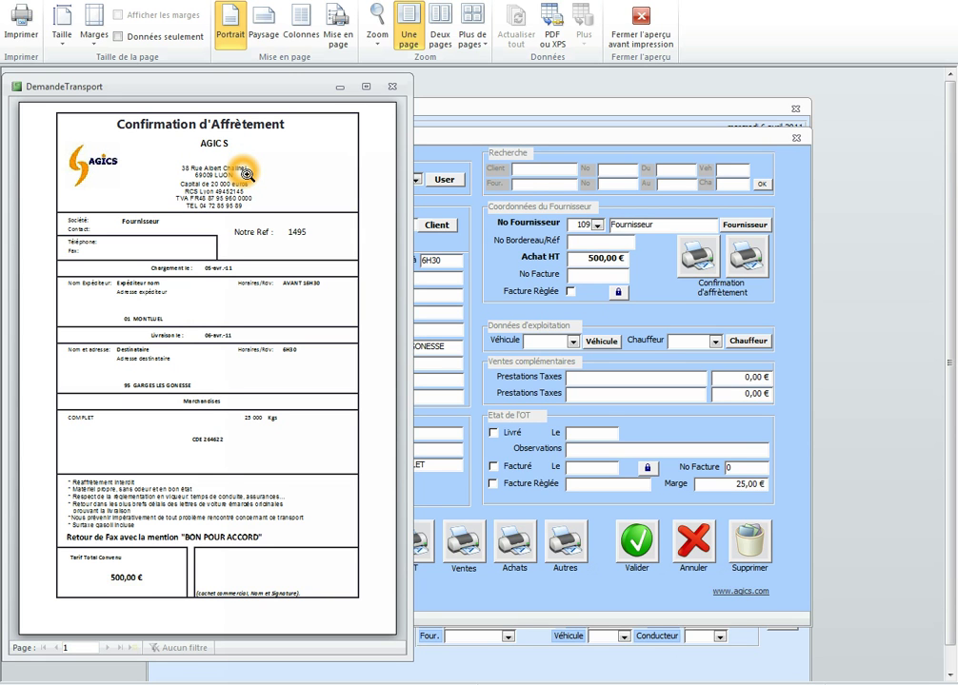
left_click(366, 89)
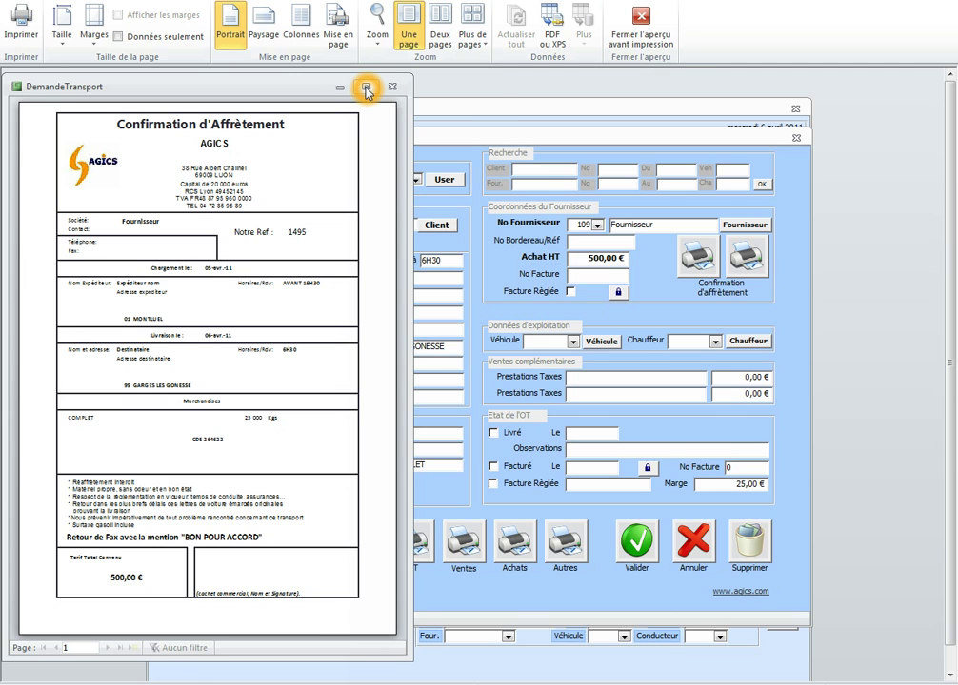
left_click(367, 90)
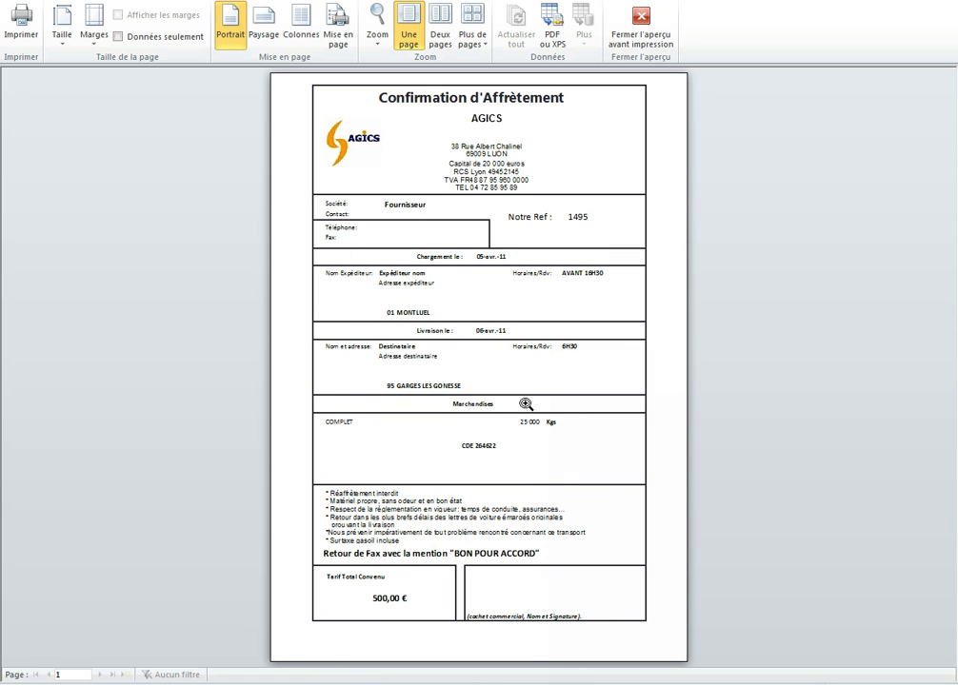
- Read the enlarged Confirmation d'Affrètement, from the agreed rate and conditions up to the header, and close the preview
left_click(637, 456)
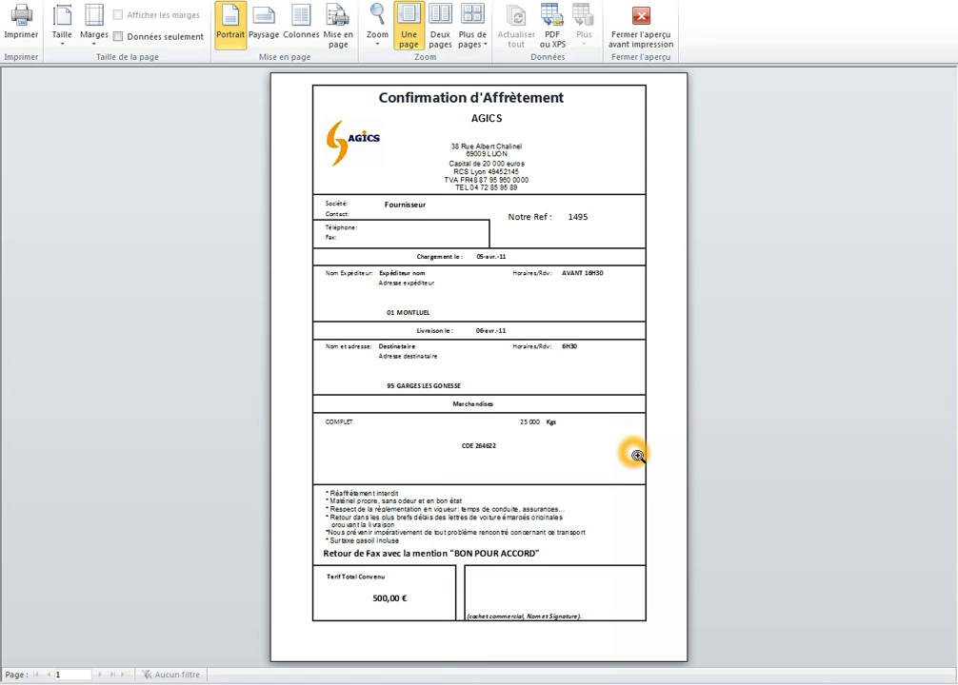
left_click(493, 532)
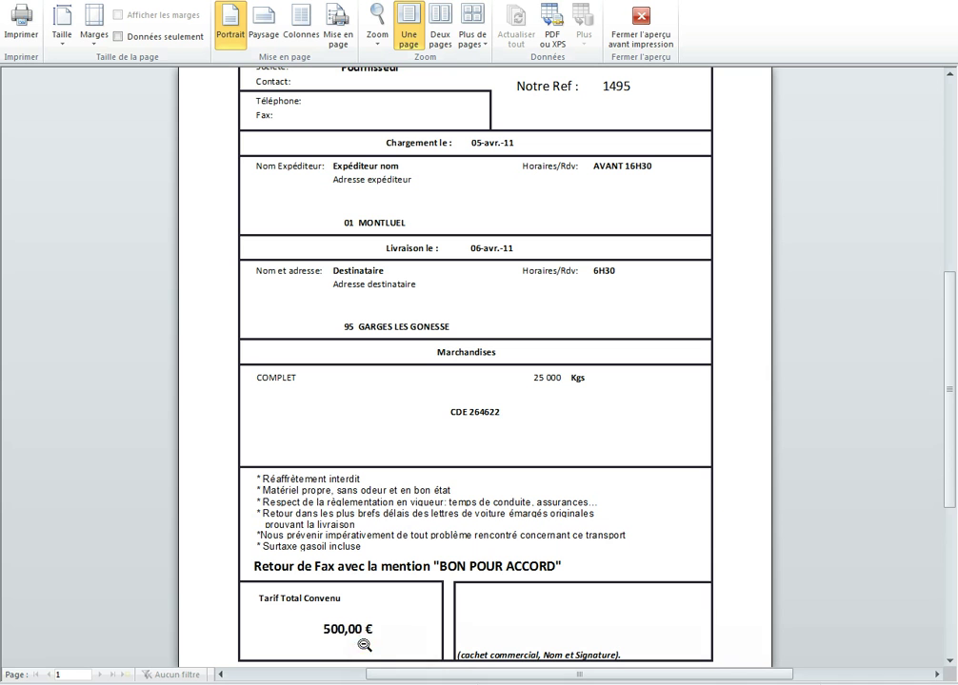
scroll(420, 541, "up", 5)
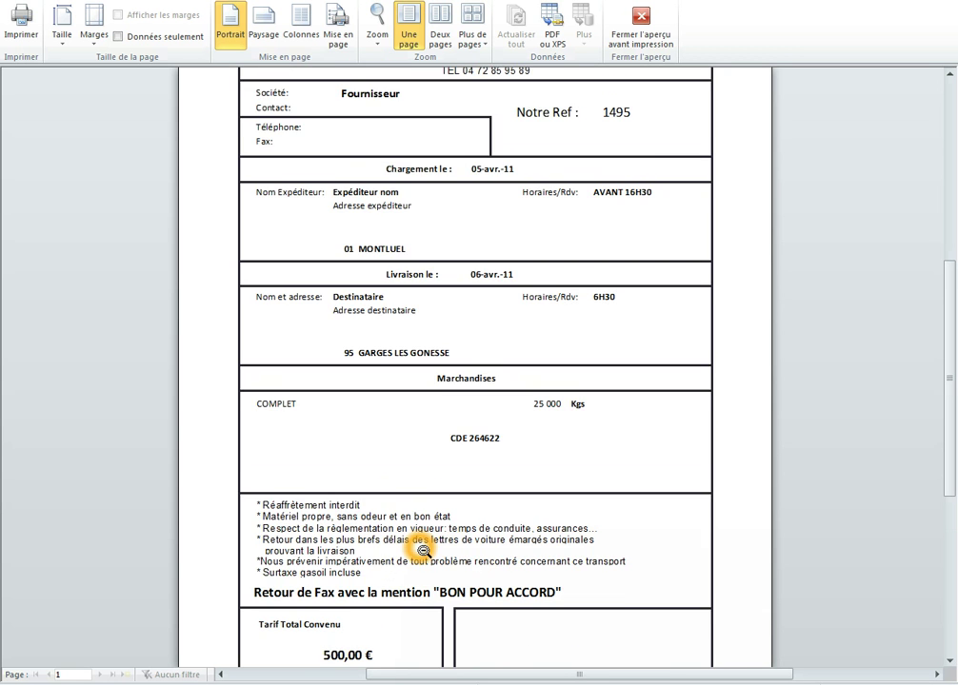
scroll(420, 550, "up", 1)
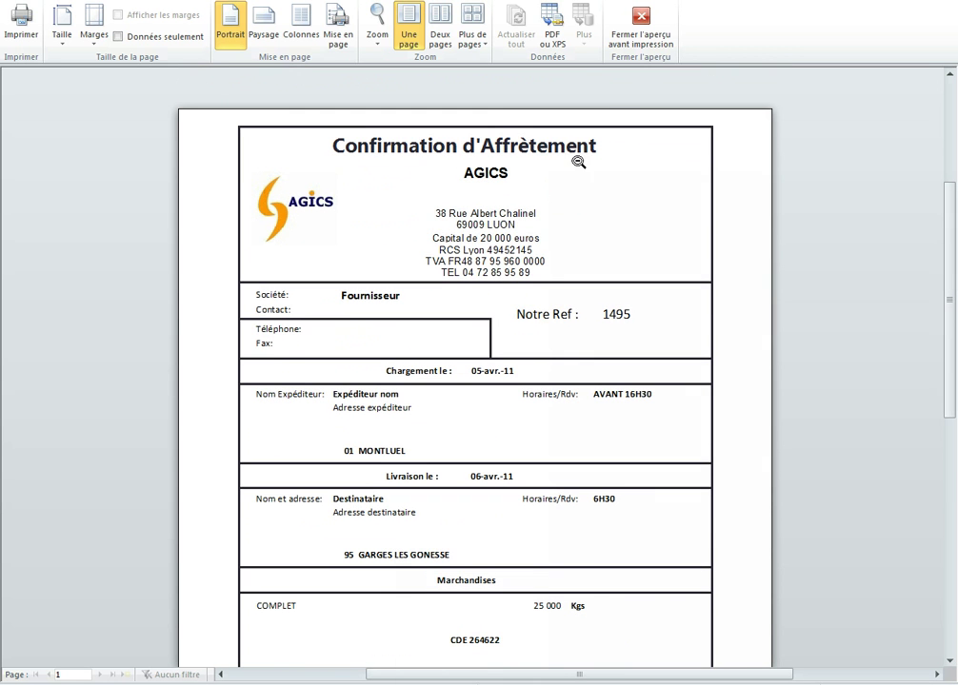
left_click(643, 42)
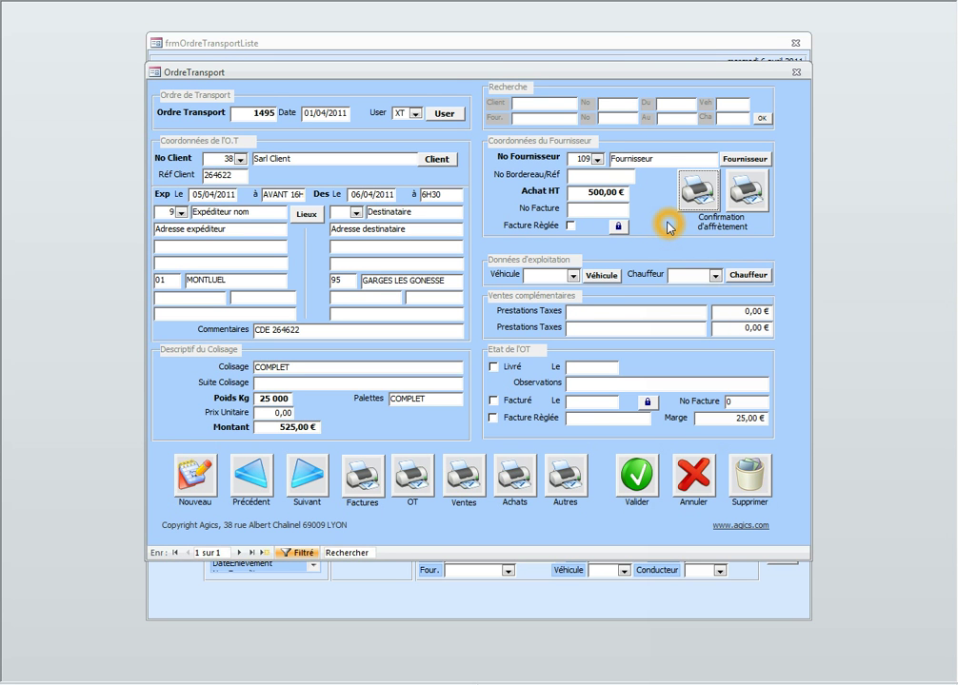
- Examine the order's vehicle and driver data, complementary sales, and the Livré, Facturé and Facture Règlée status fields
left_click(573, 276)
left_click(573, 276)
left_click(545, 273)
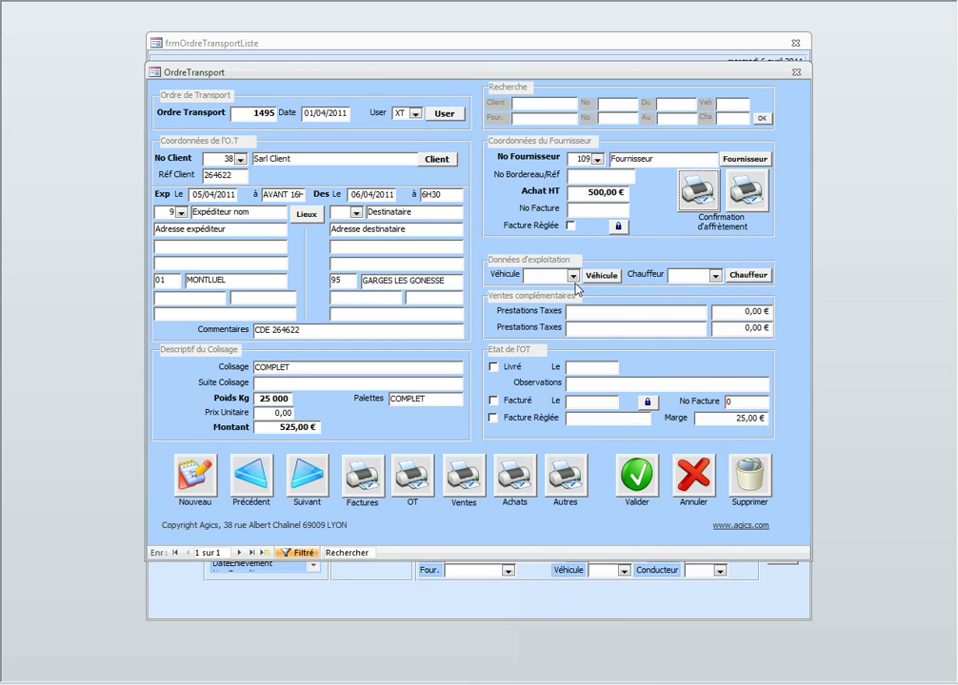
left_click(633, 312)
left_click(494, 403)
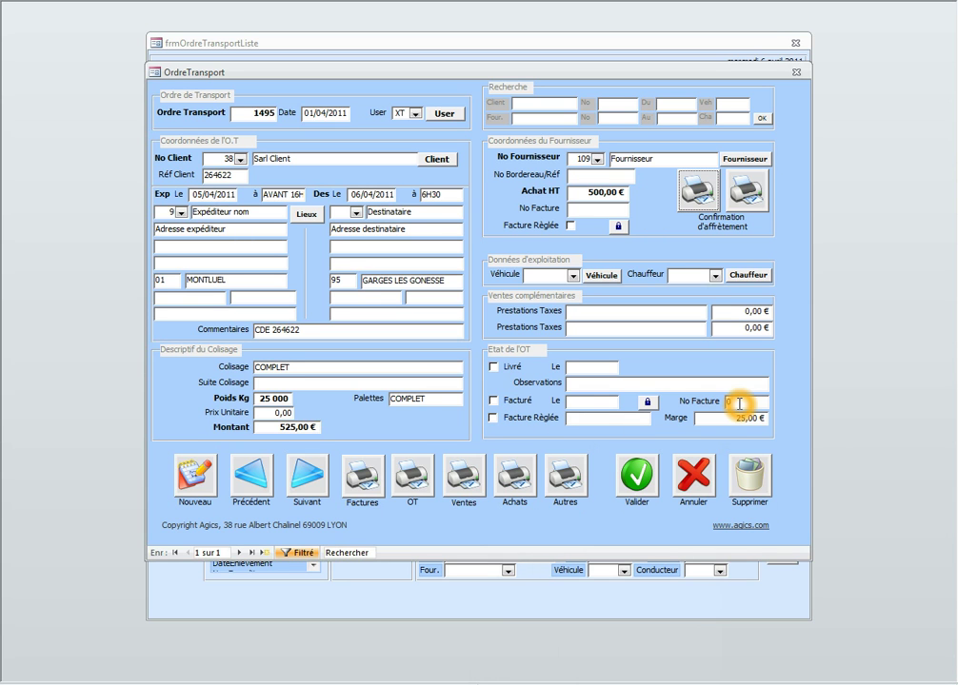
left_click(491, 419)
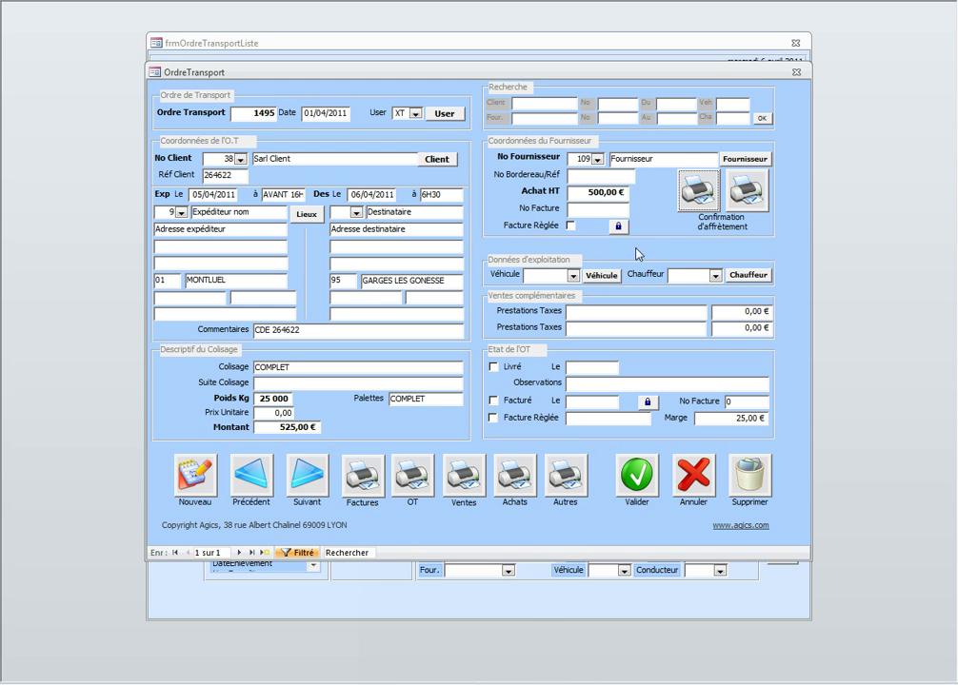
left_click(668, 173)
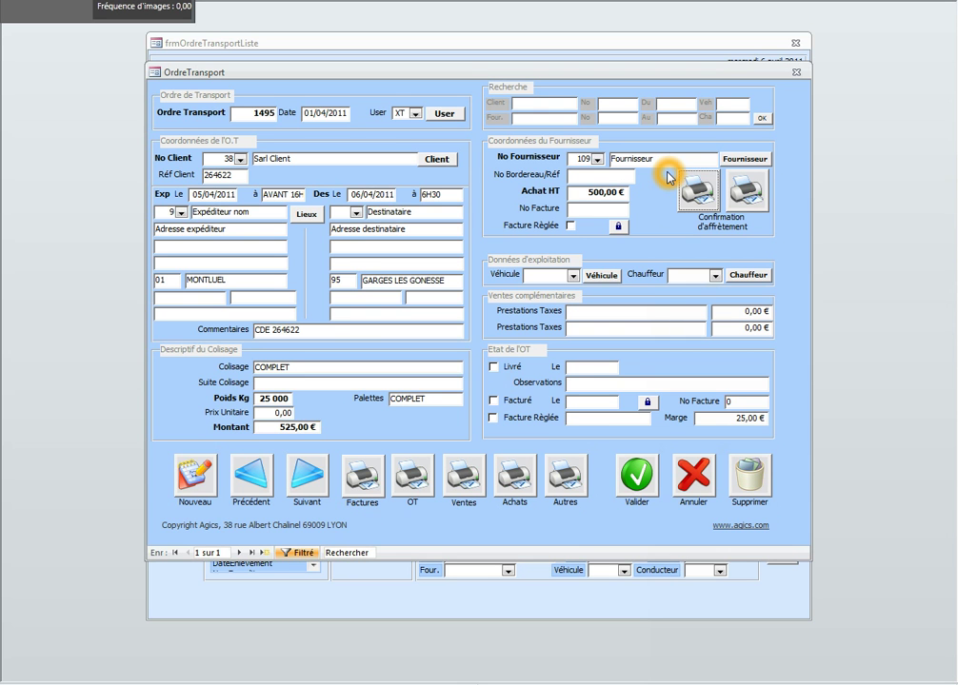
- Close the transport order form and the transport order list to return to the general menu
left_click(699, 191)
left_click(795, 71)
left_click(528, 72)
left_click(797, 46)
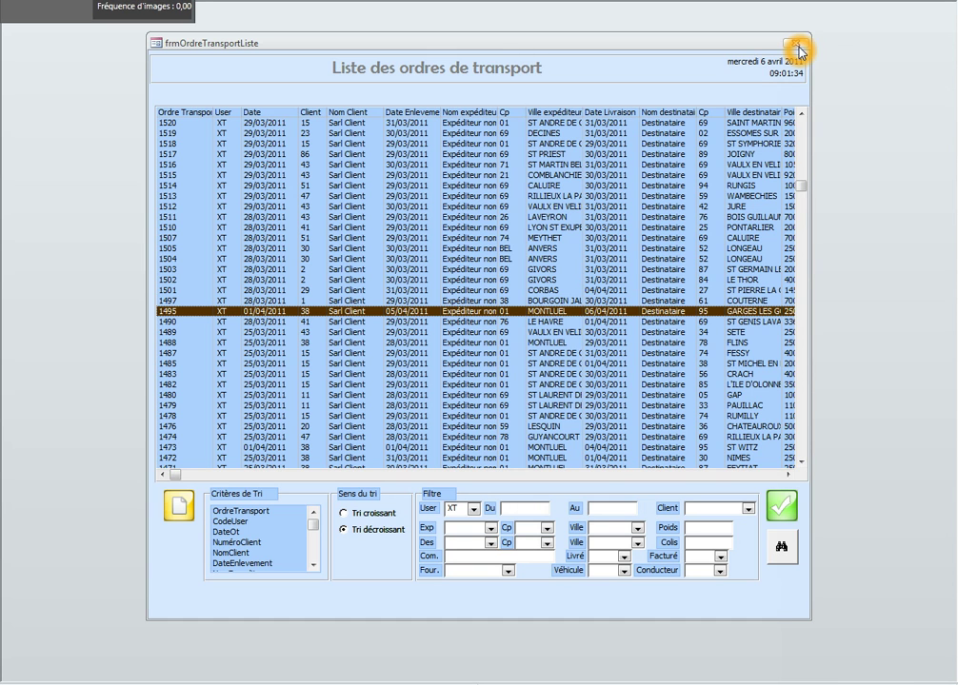
left_click(799, 46)
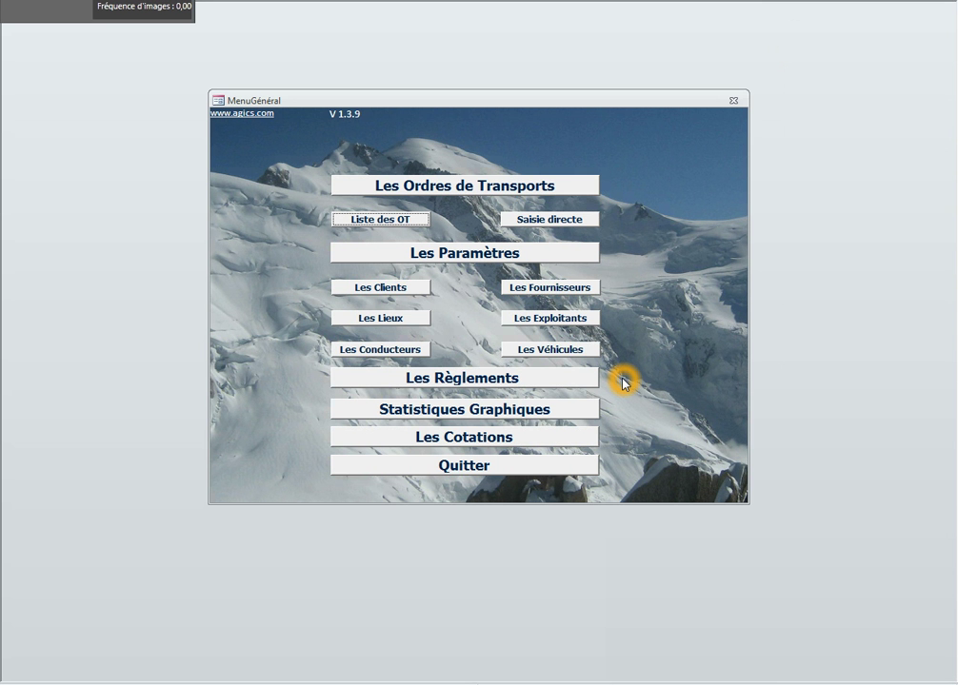